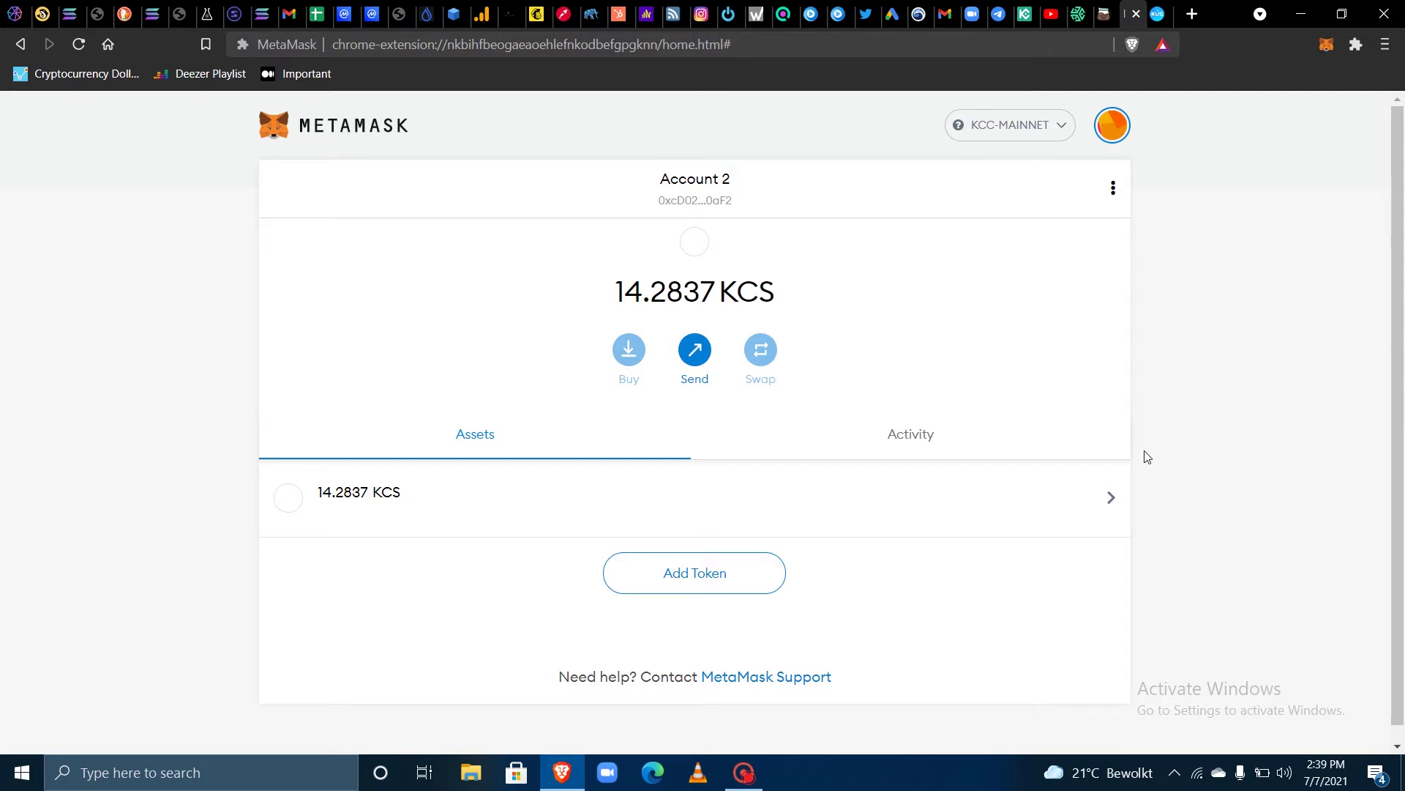
left_click(1103, 14)
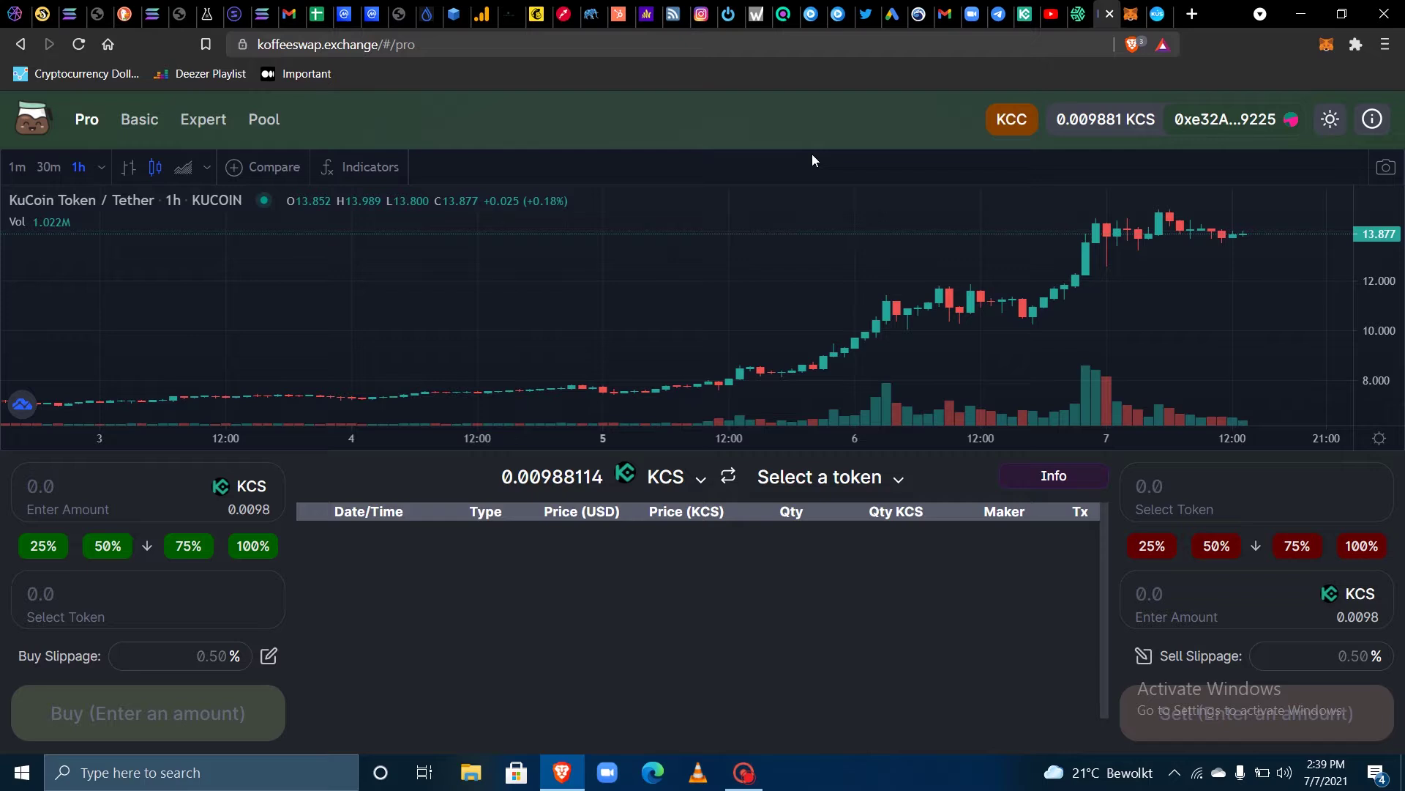
left_click(1131, 14)
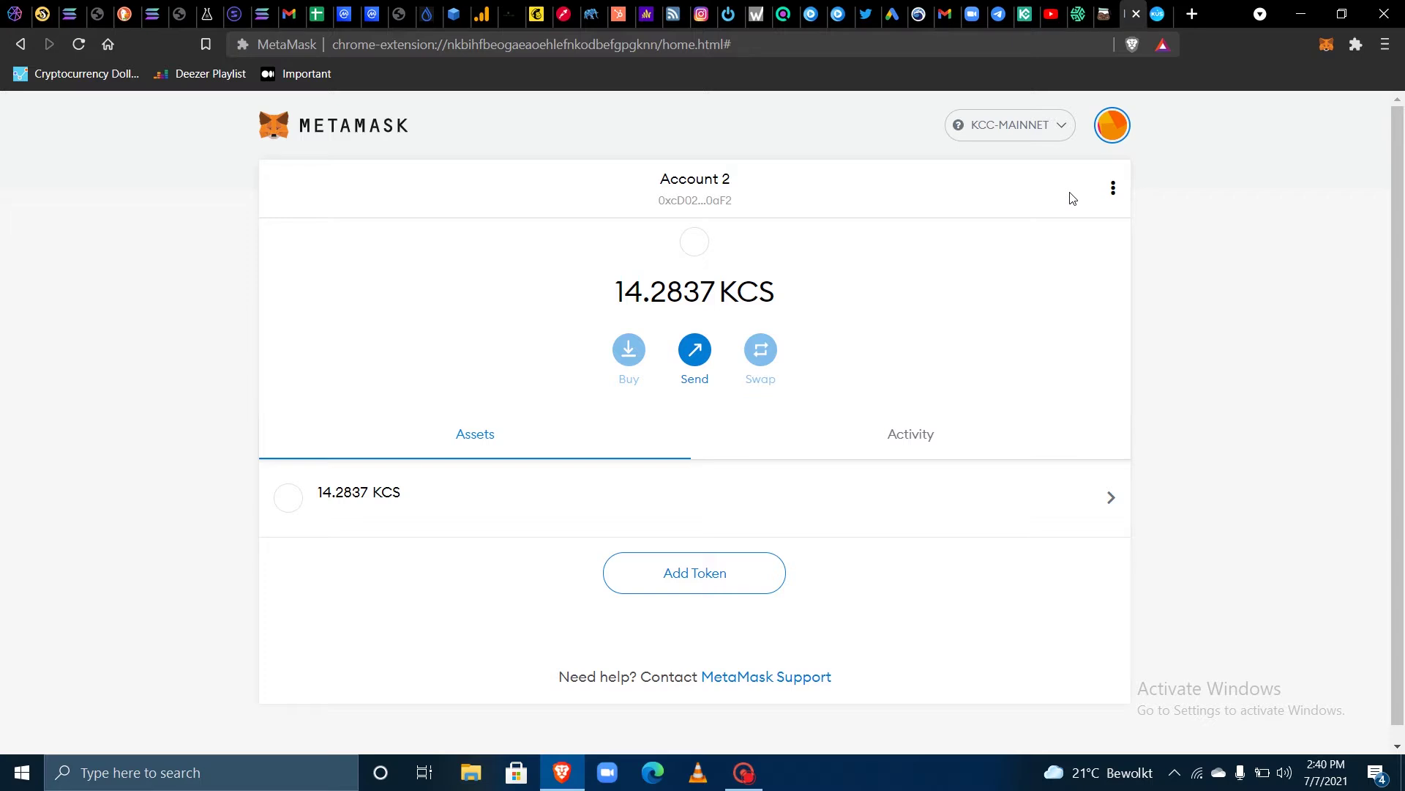
left_click(1106, 13)
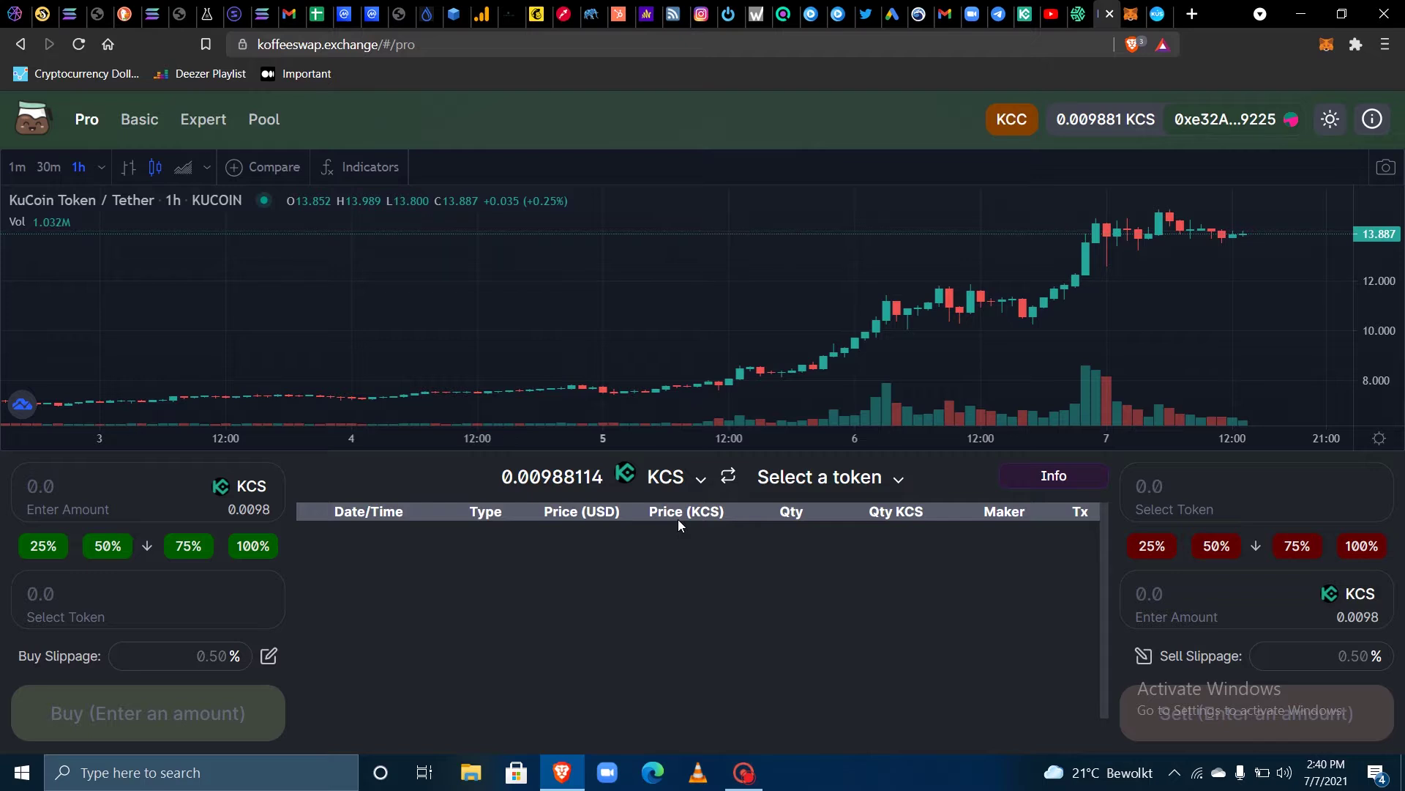
Review the KCC-MAINNET network configuration in the MetaMask wallet settings, including the RPC URL, chain ID, currency symbol and block explorer URL
left_click(1131, 14)
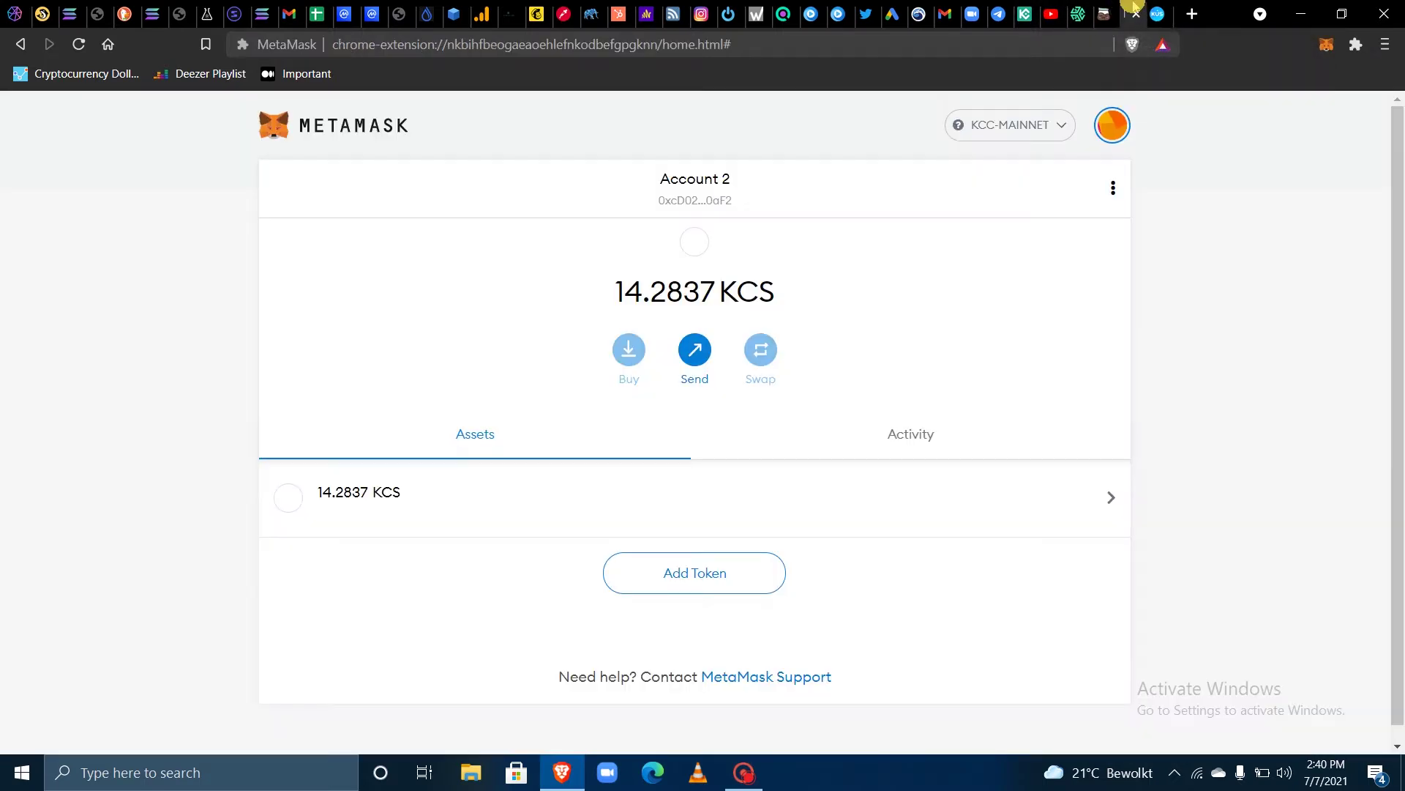
left_click(1108, 130)
left_click(926, 587)
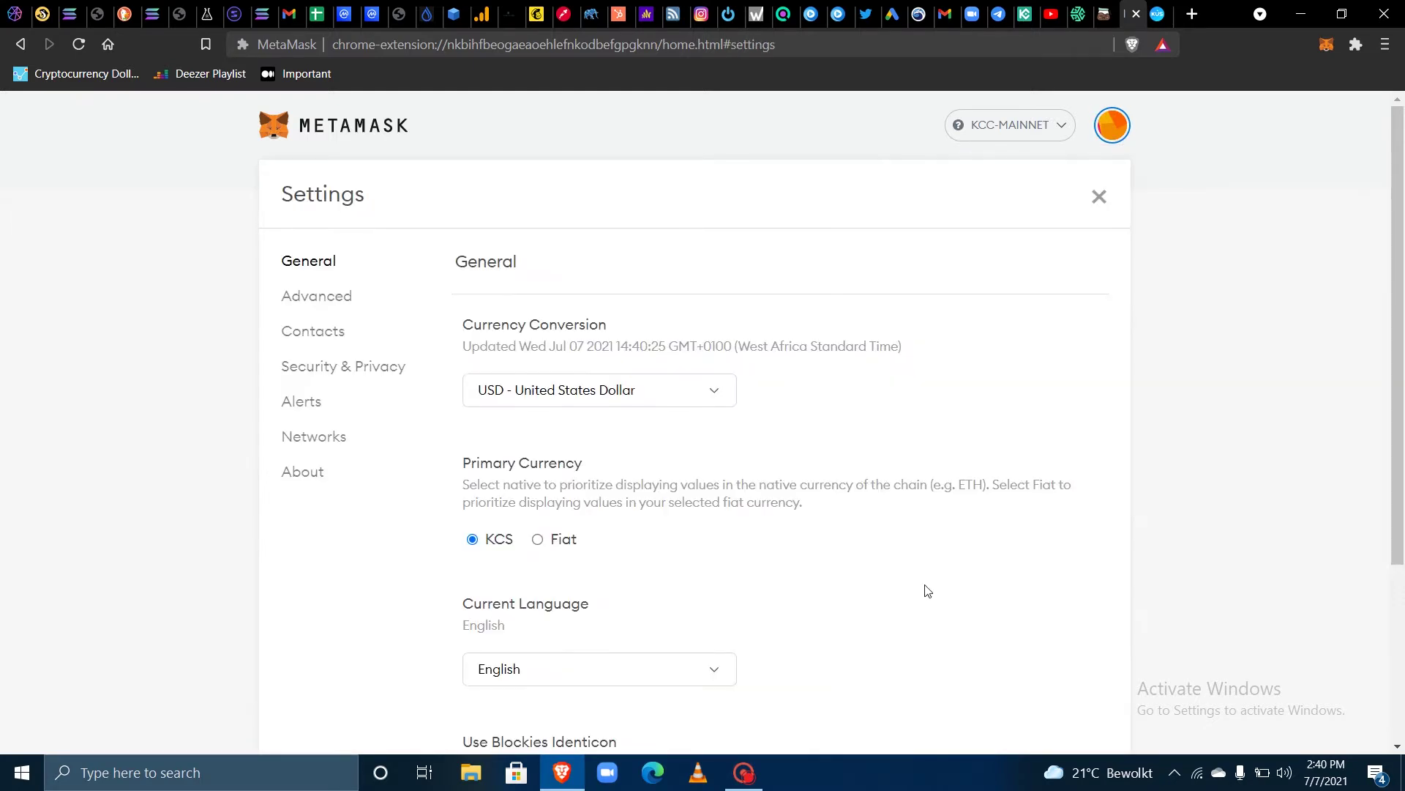
left_click(342, 434)
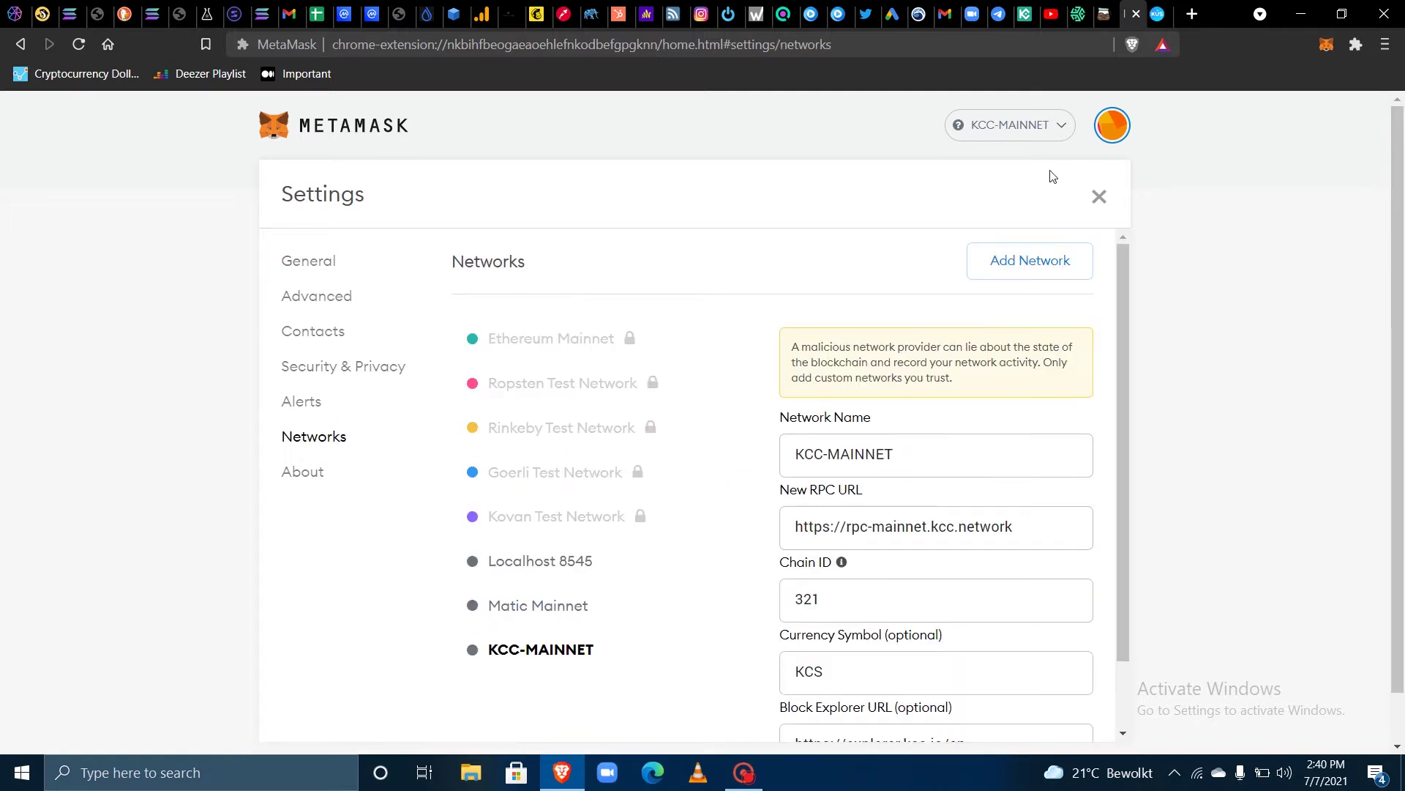
scroll(755, 398, "down", 1)
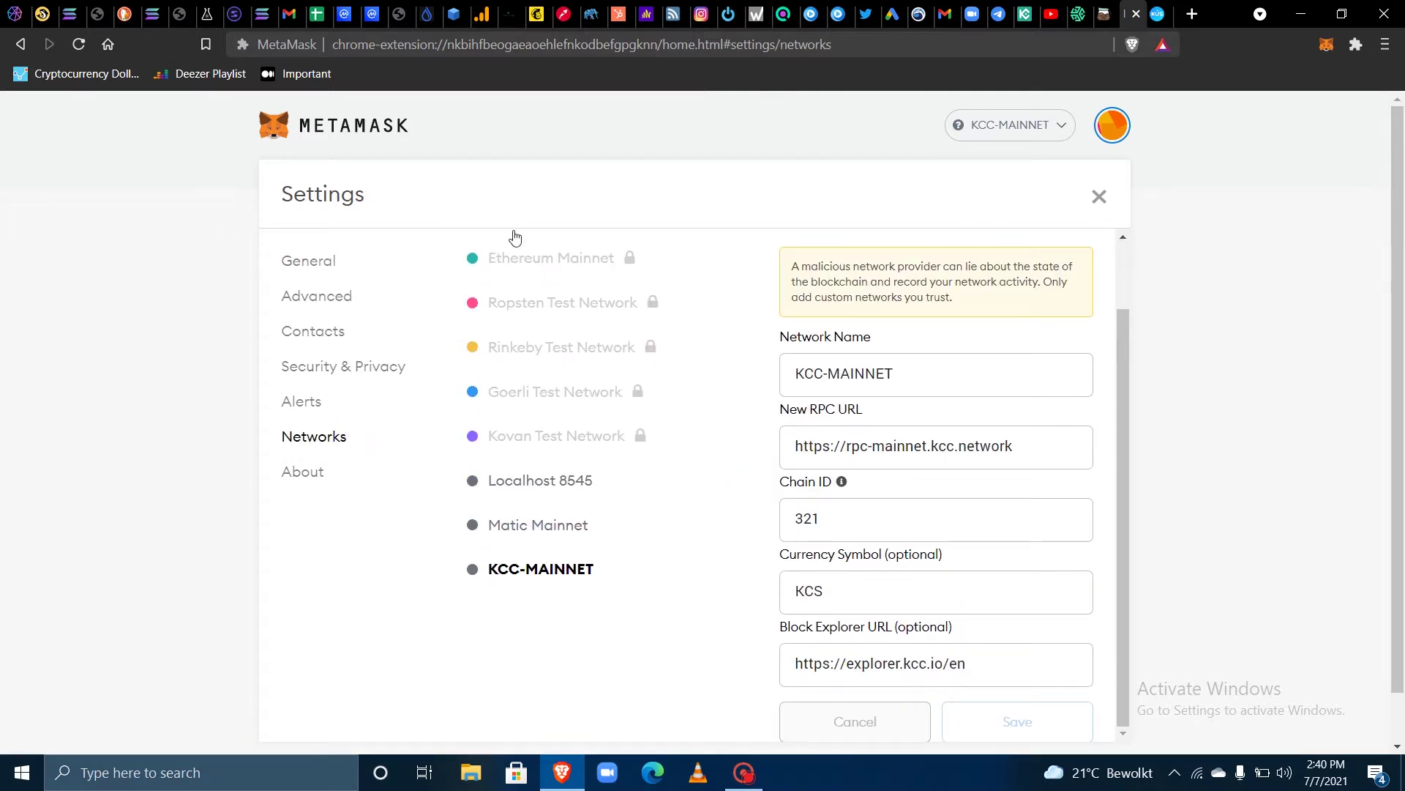
left_click(1112, 125)
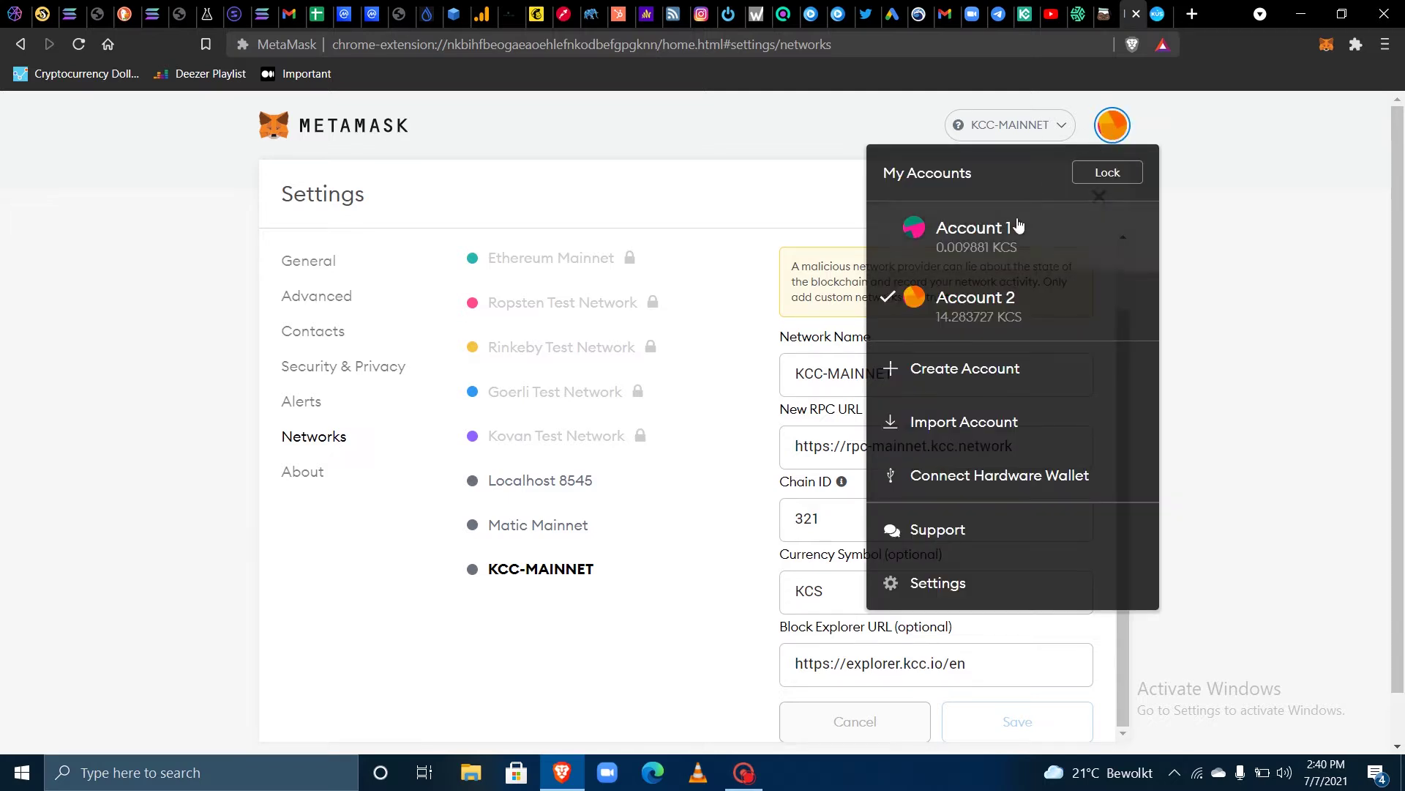
left_click(833, 311)
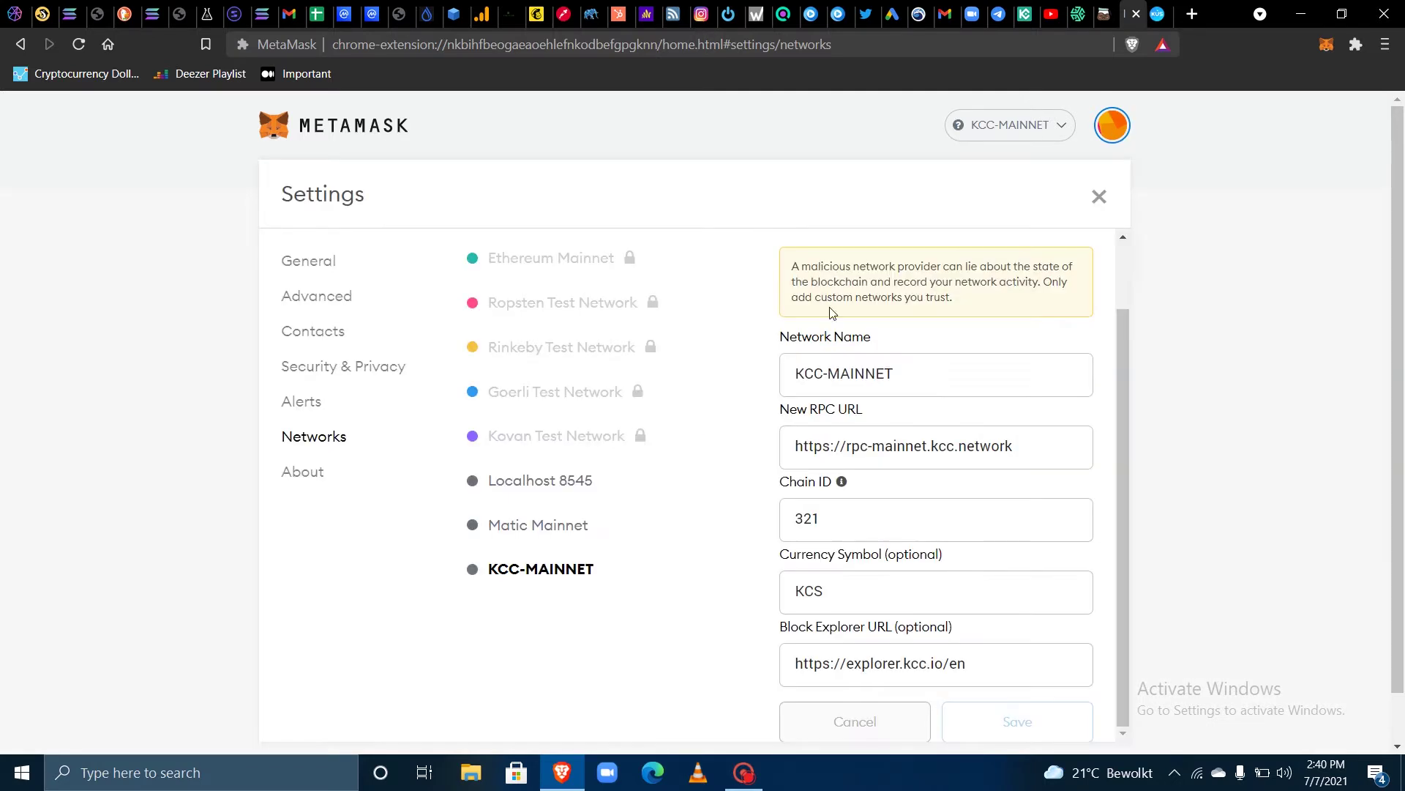
left_click(1096, 196)
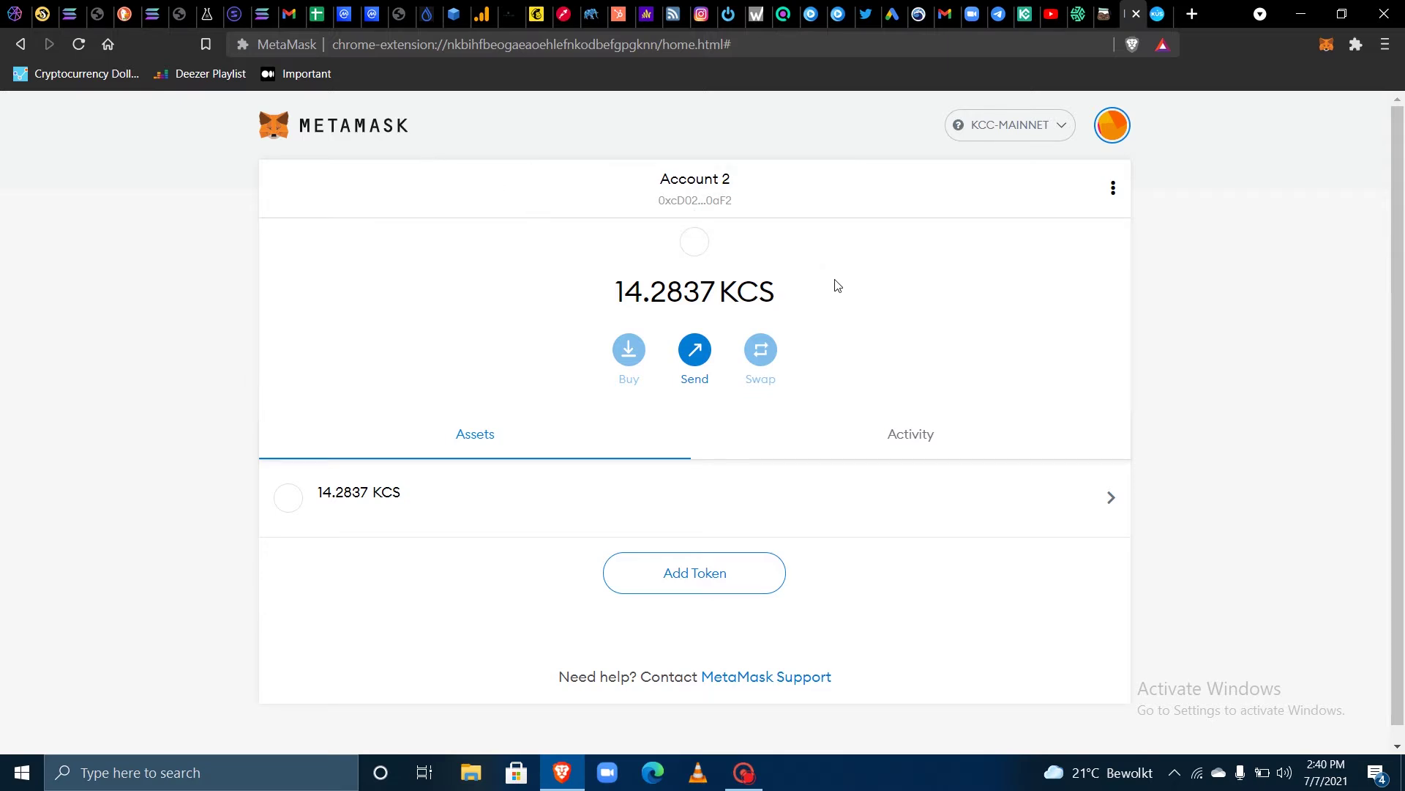
Look at the KuSwap exchange page and at the KuCoin Token price chart on KoffeeSwap
left_click(1093, 18)
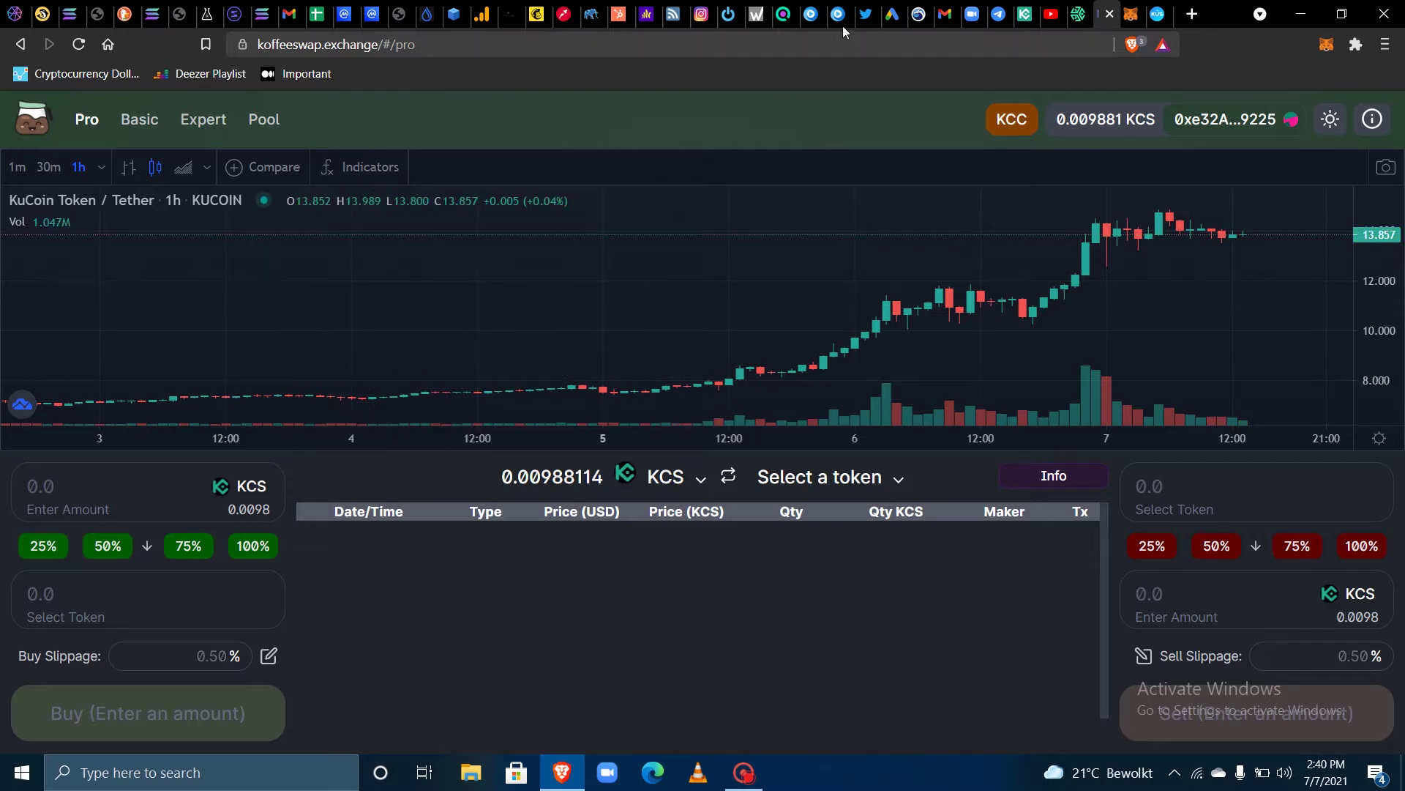
left_click(1159, 13)
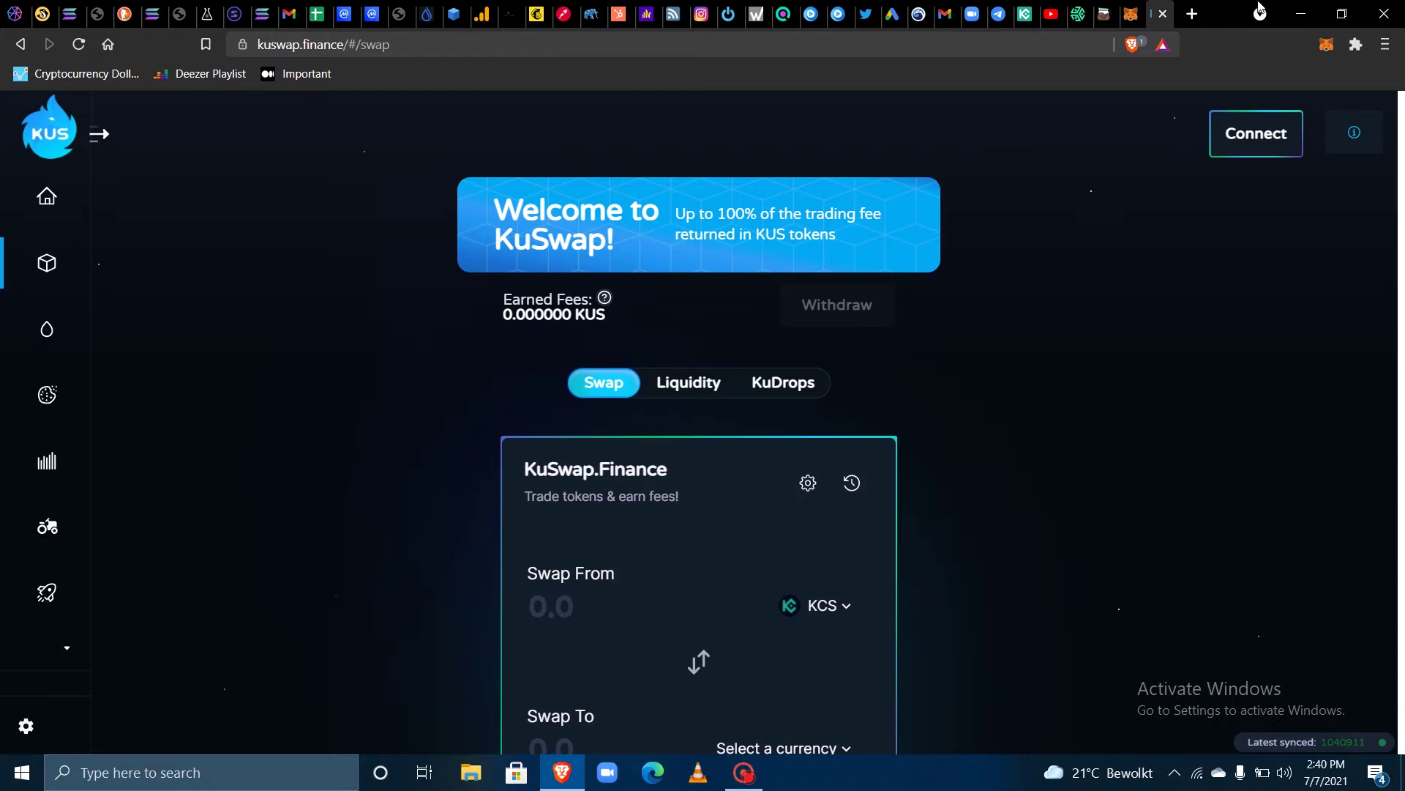
left_click(1103, 13)
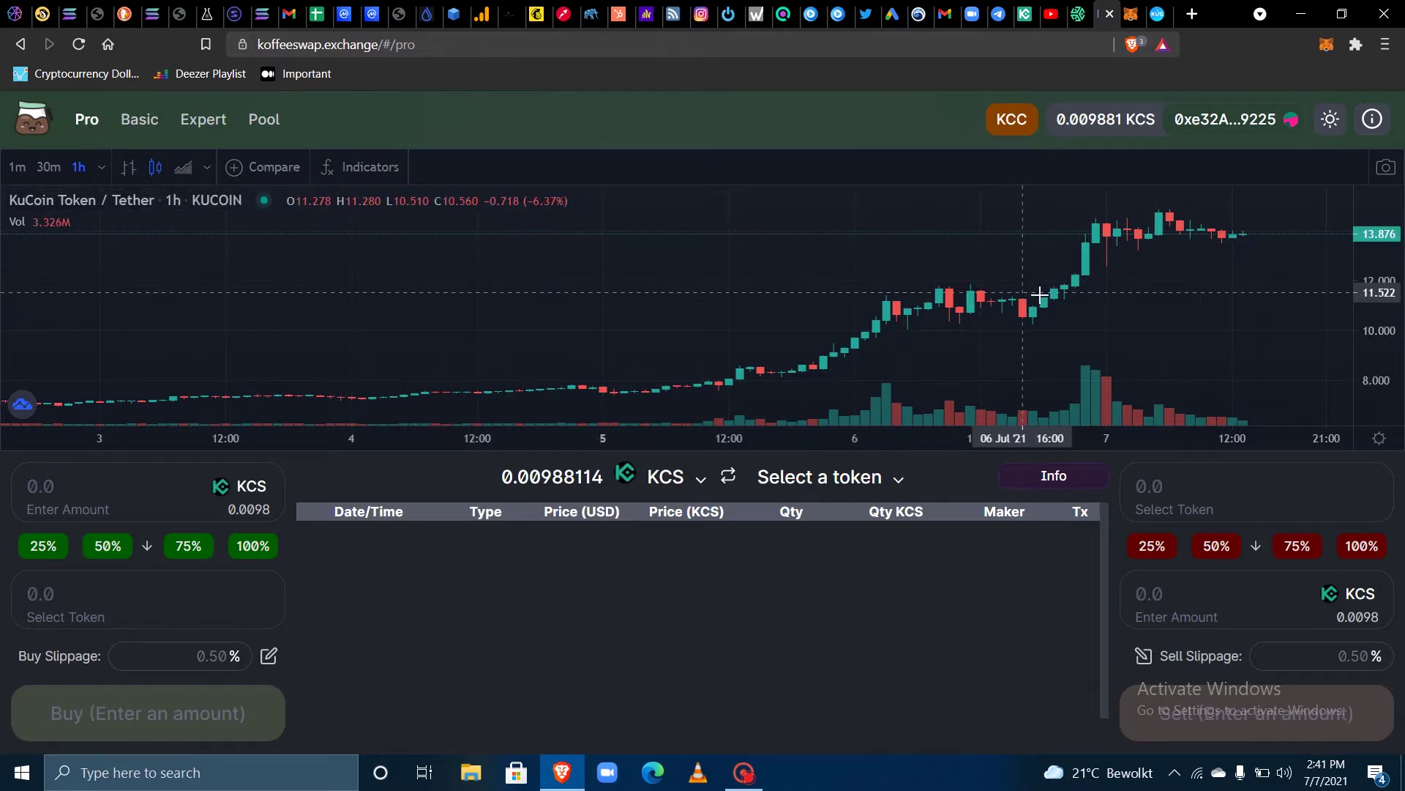
left_click_drag(1017, 289, 703, 345)
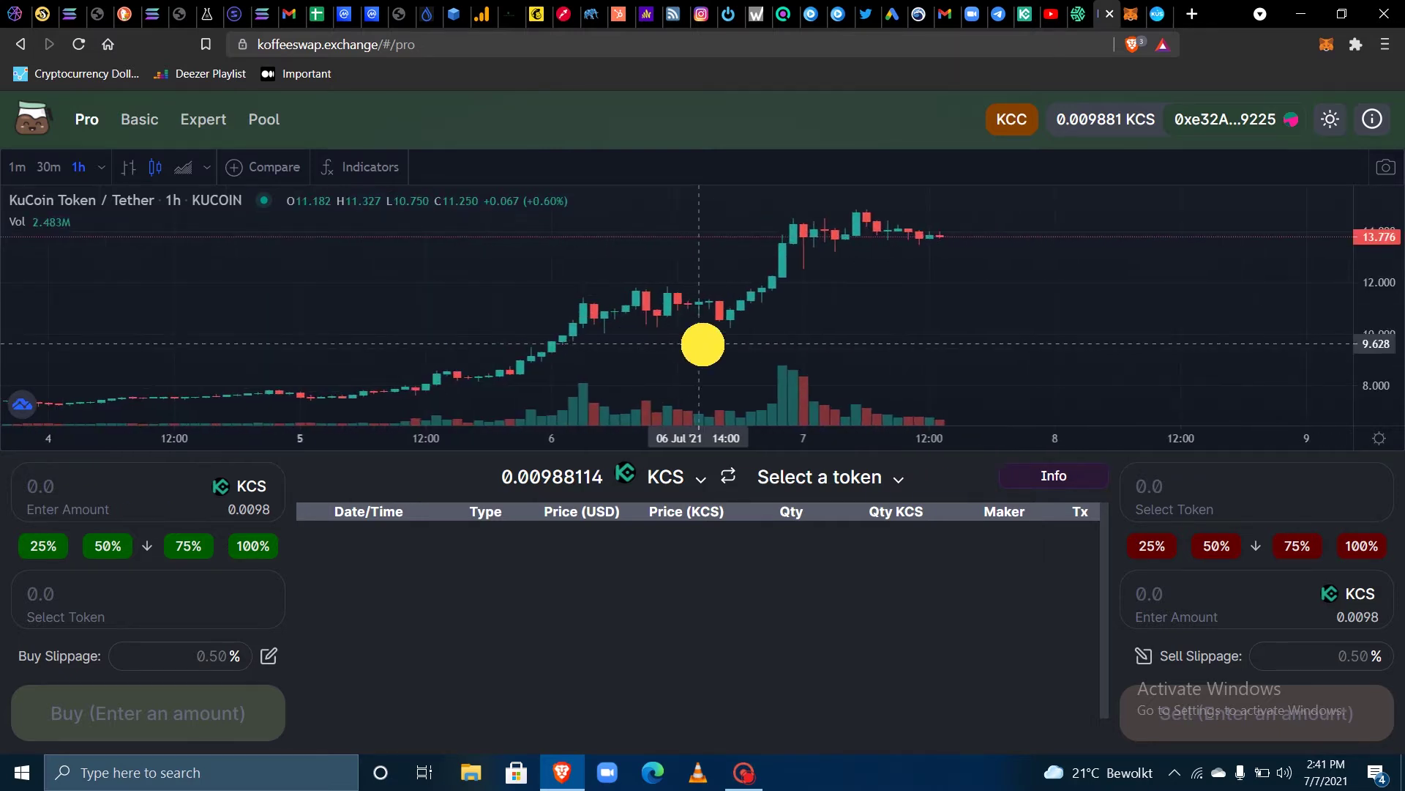
Find KURE by its pasted contract address and select it as the token to trade against KCS in the Pro view
left_click(825, 479)
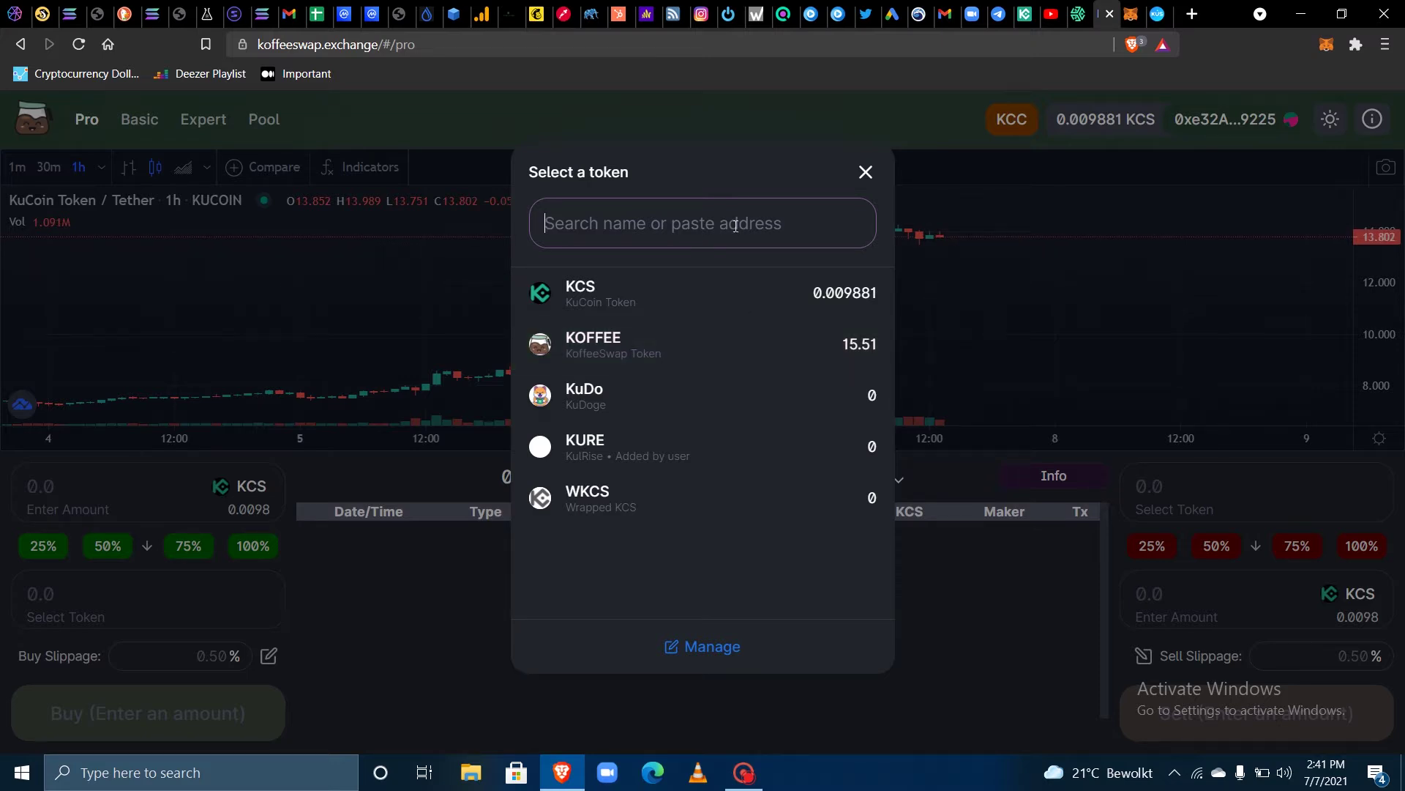
key("ctrl+v")
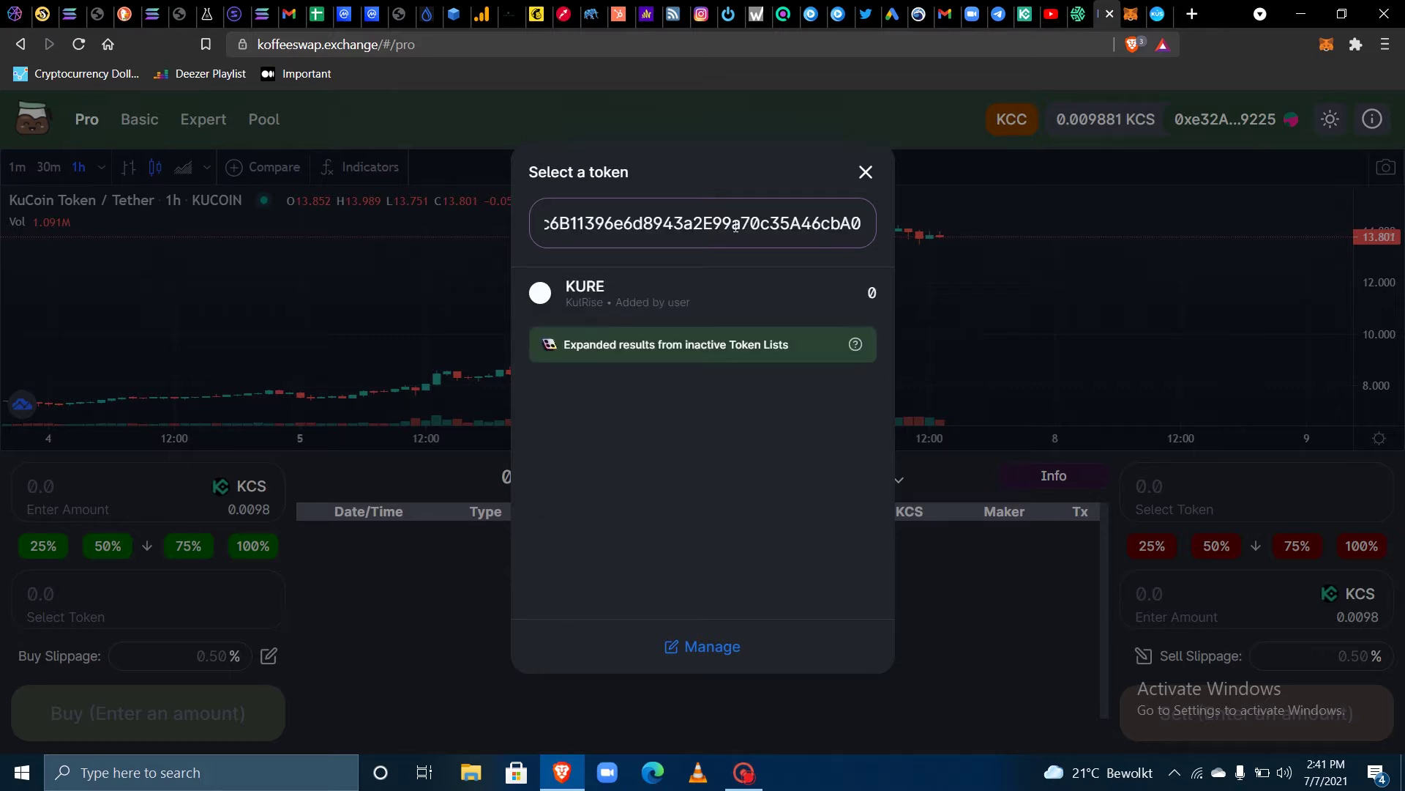
left_click(724, 288)
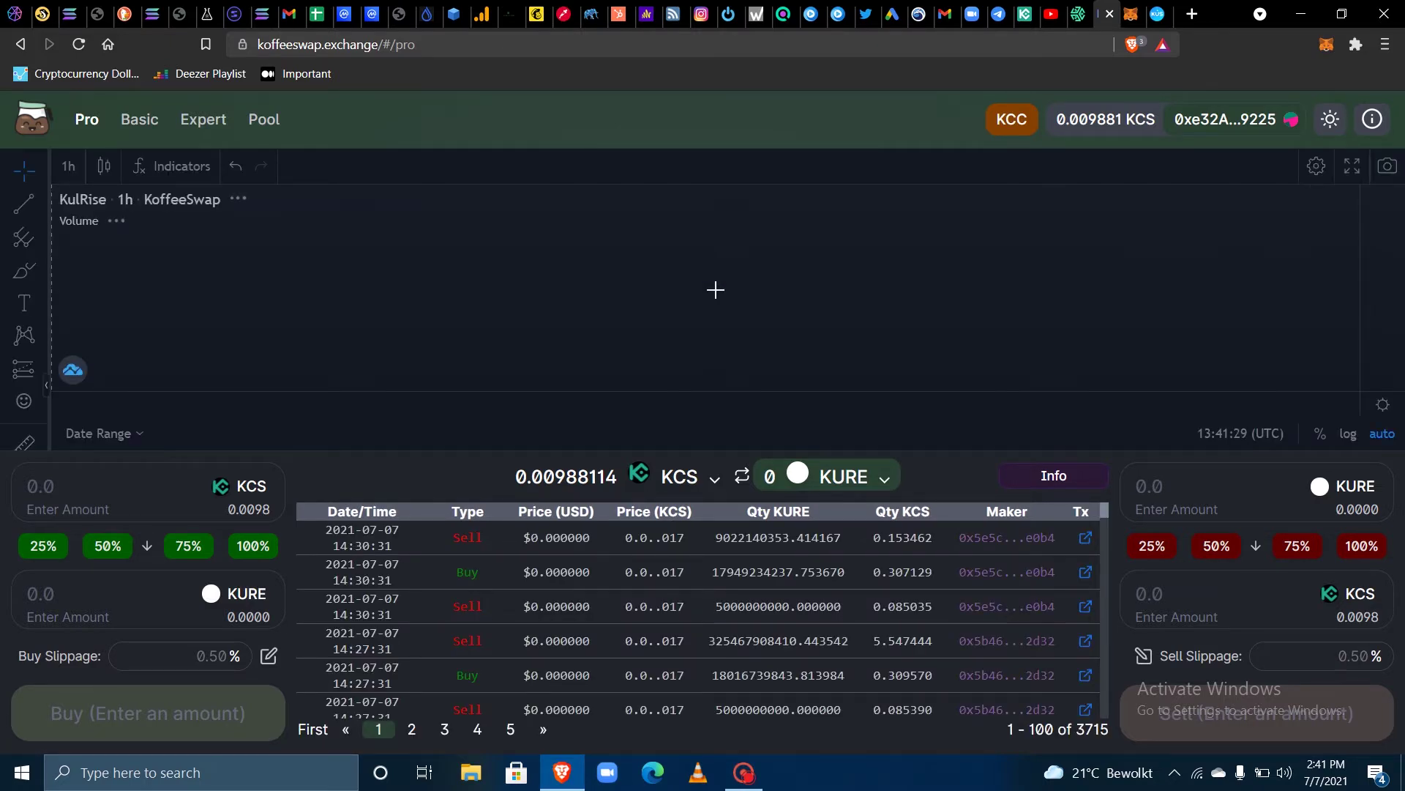
Examine the KulRise price chart up close and dismiss the zooming hint
scroll(737, 264, "up", 5)
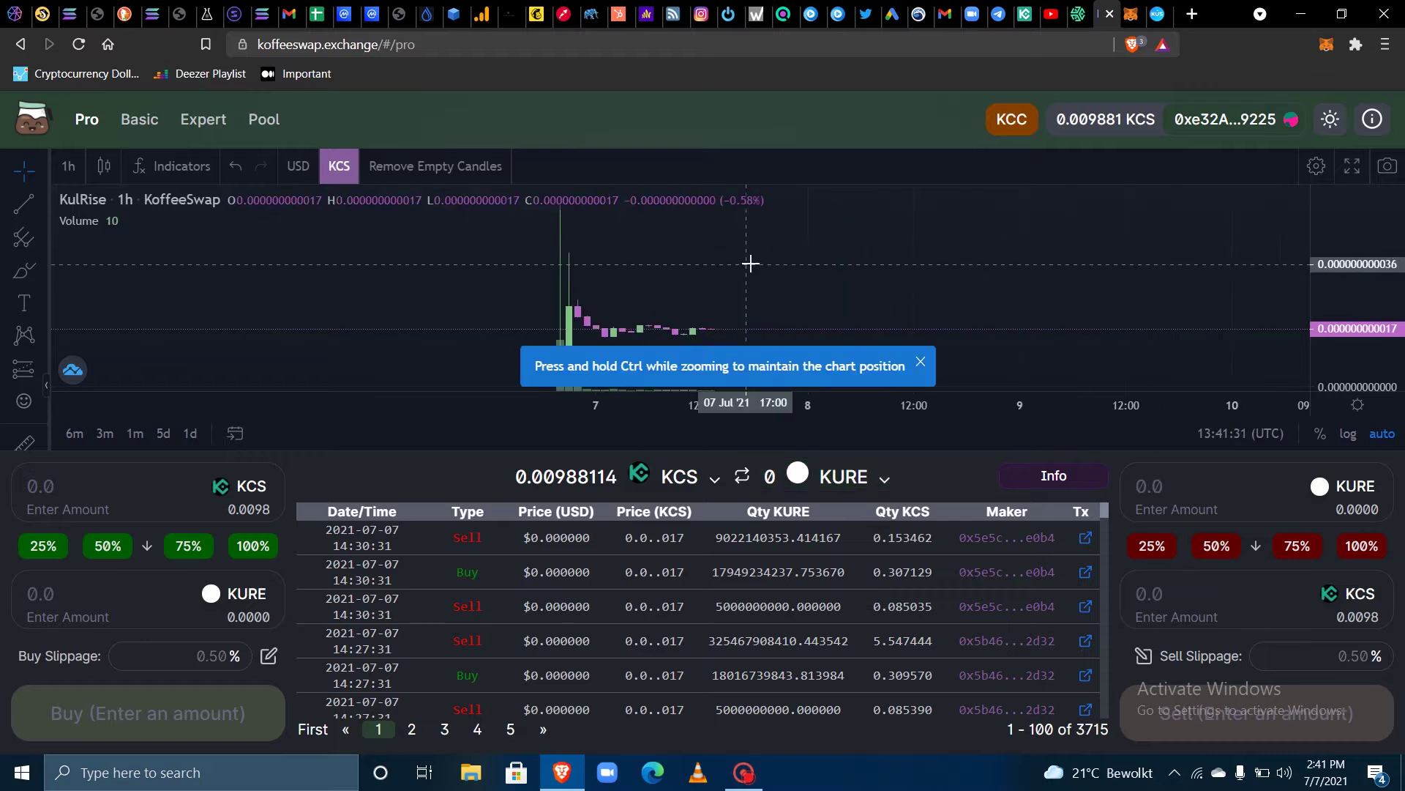
left_click_drag(750, 263, 937, 363)
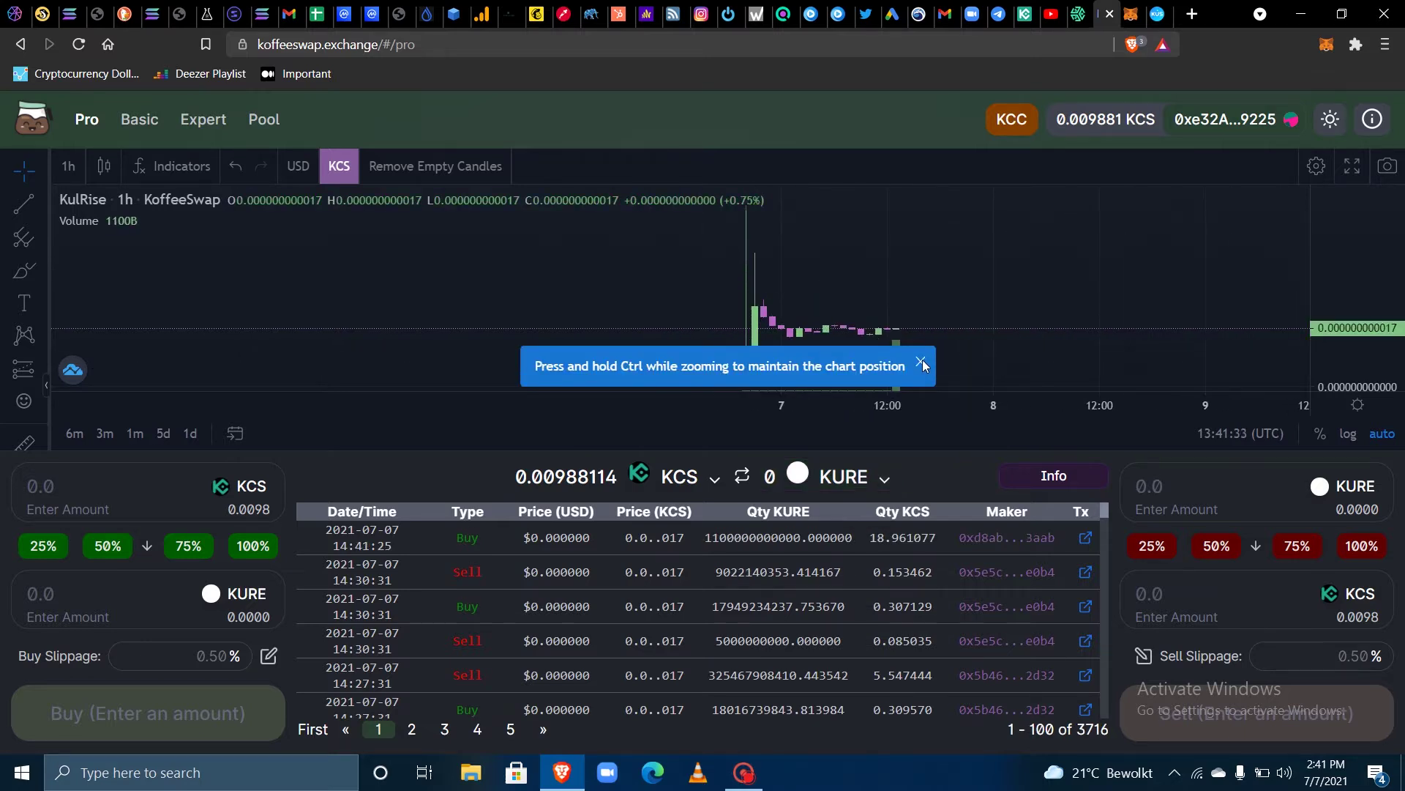
left_click(921, 362)
scroll(810, 352, "up", 3)
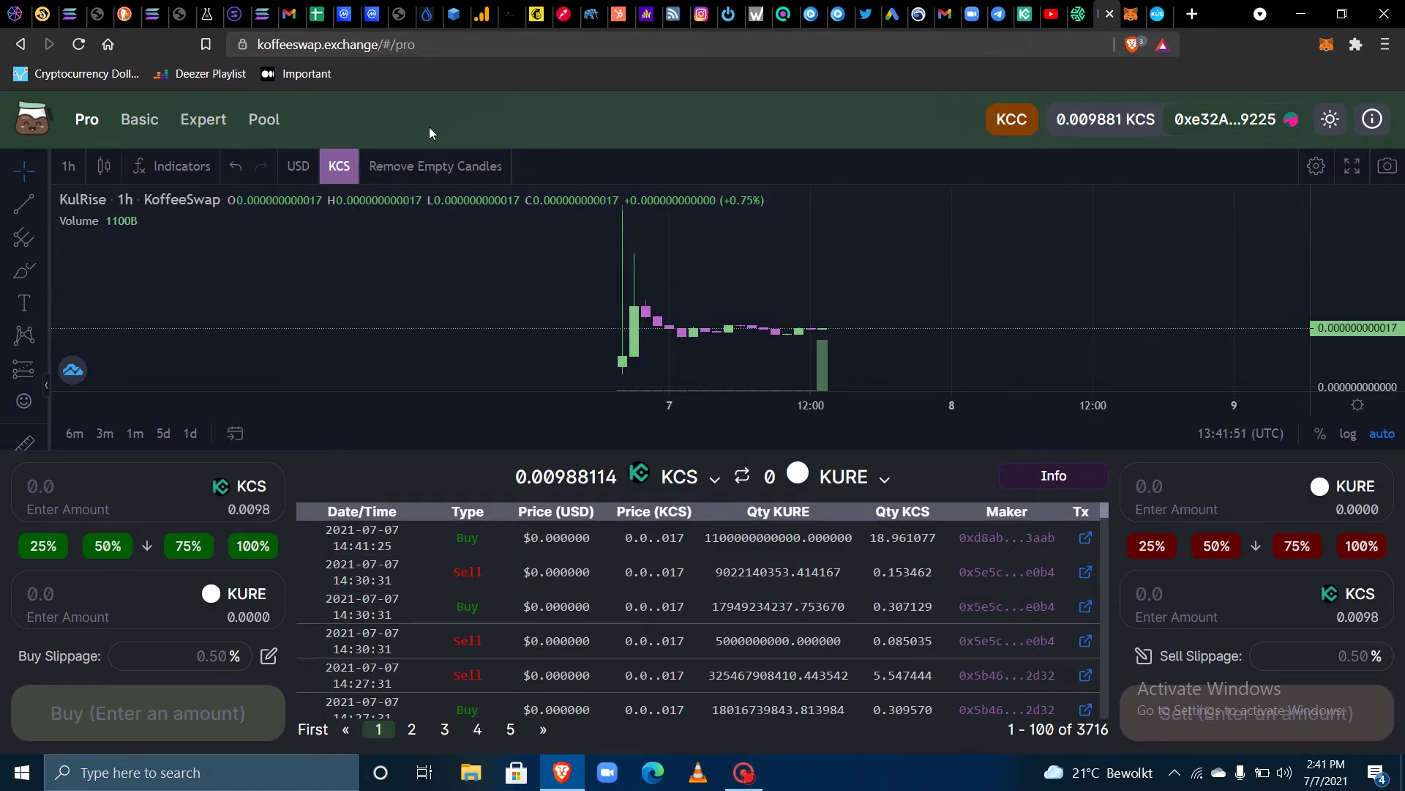
Set up a Basic swap of 1 KCS into KURE
left_click(151, 123)
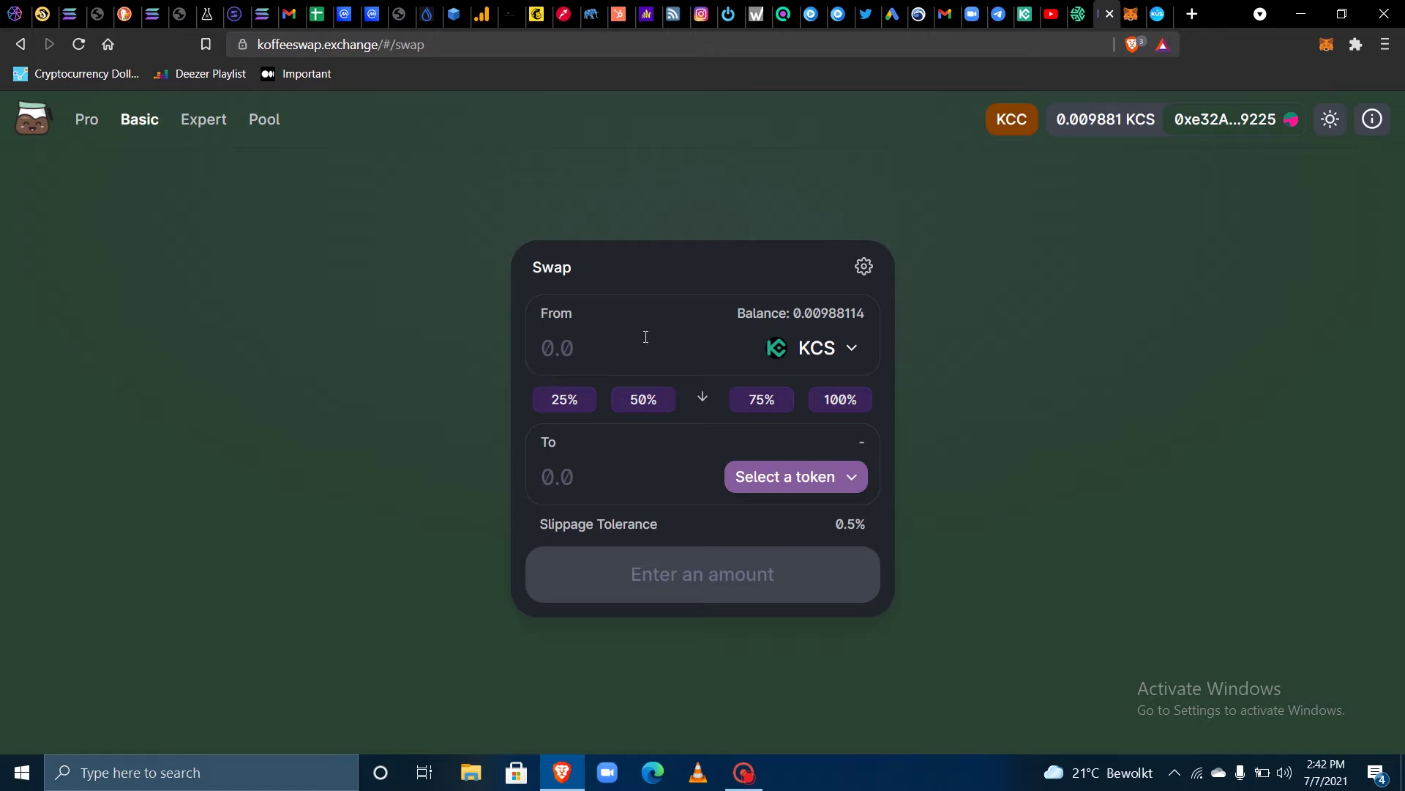
left_click(811, 349)
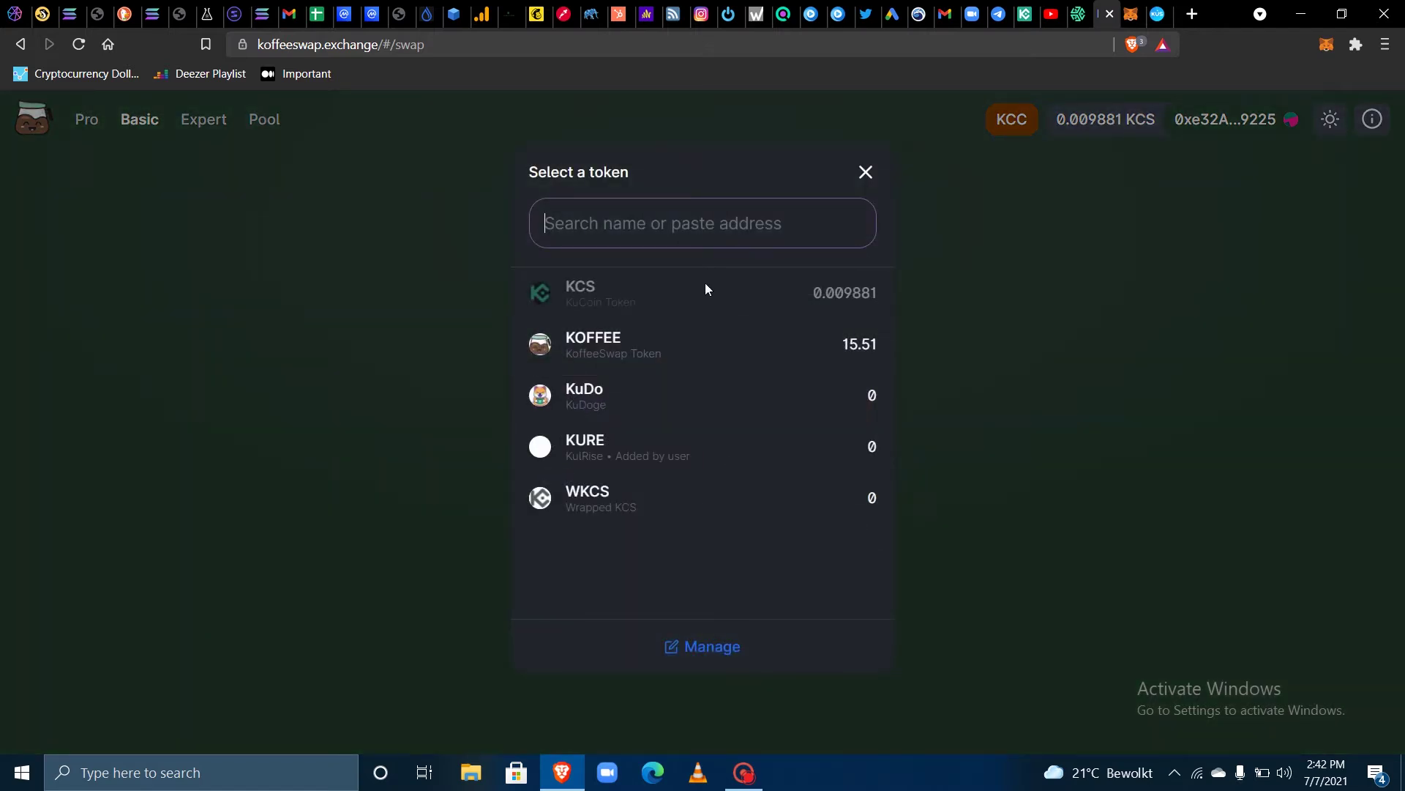
left_click(865, 172)
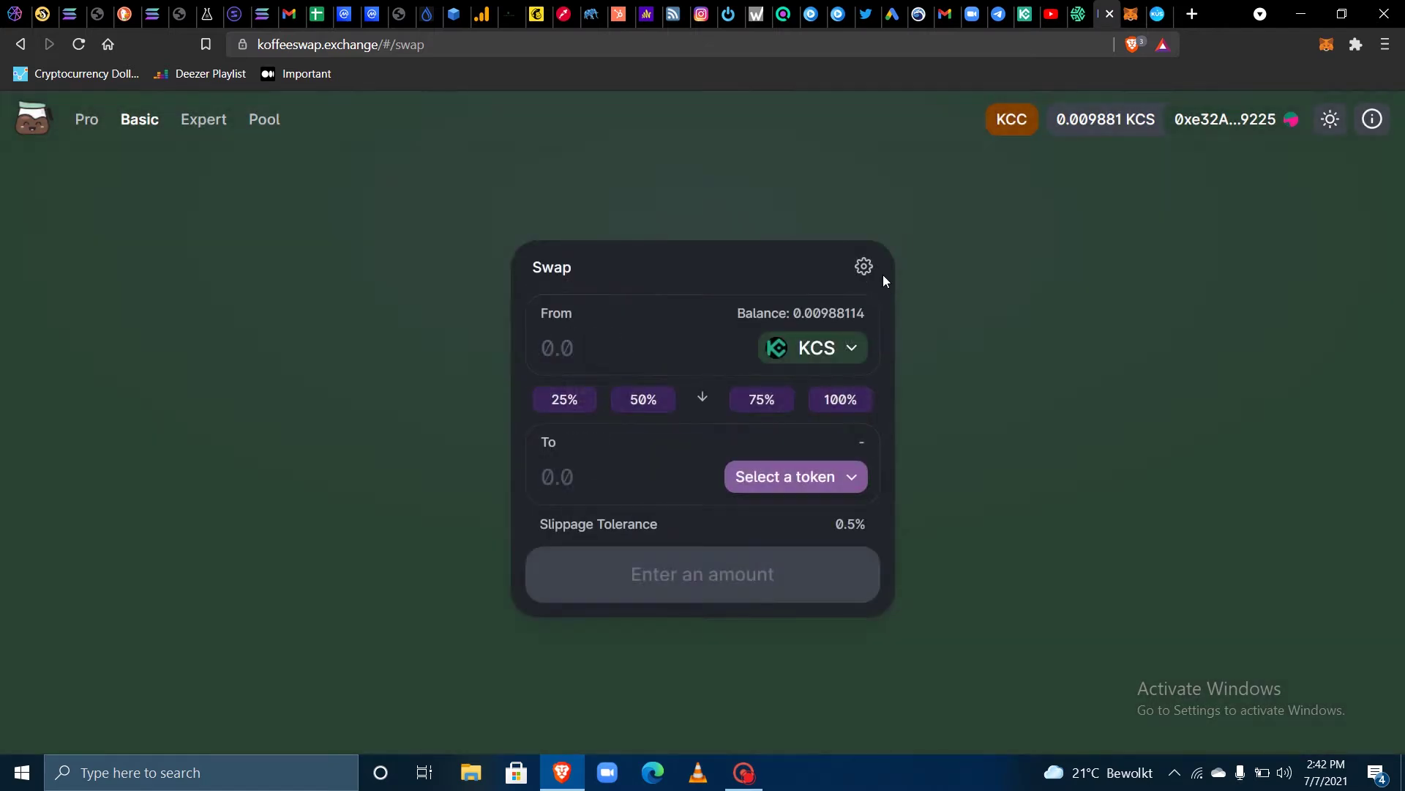
left_click(805, 480)
left_click(697, 223)
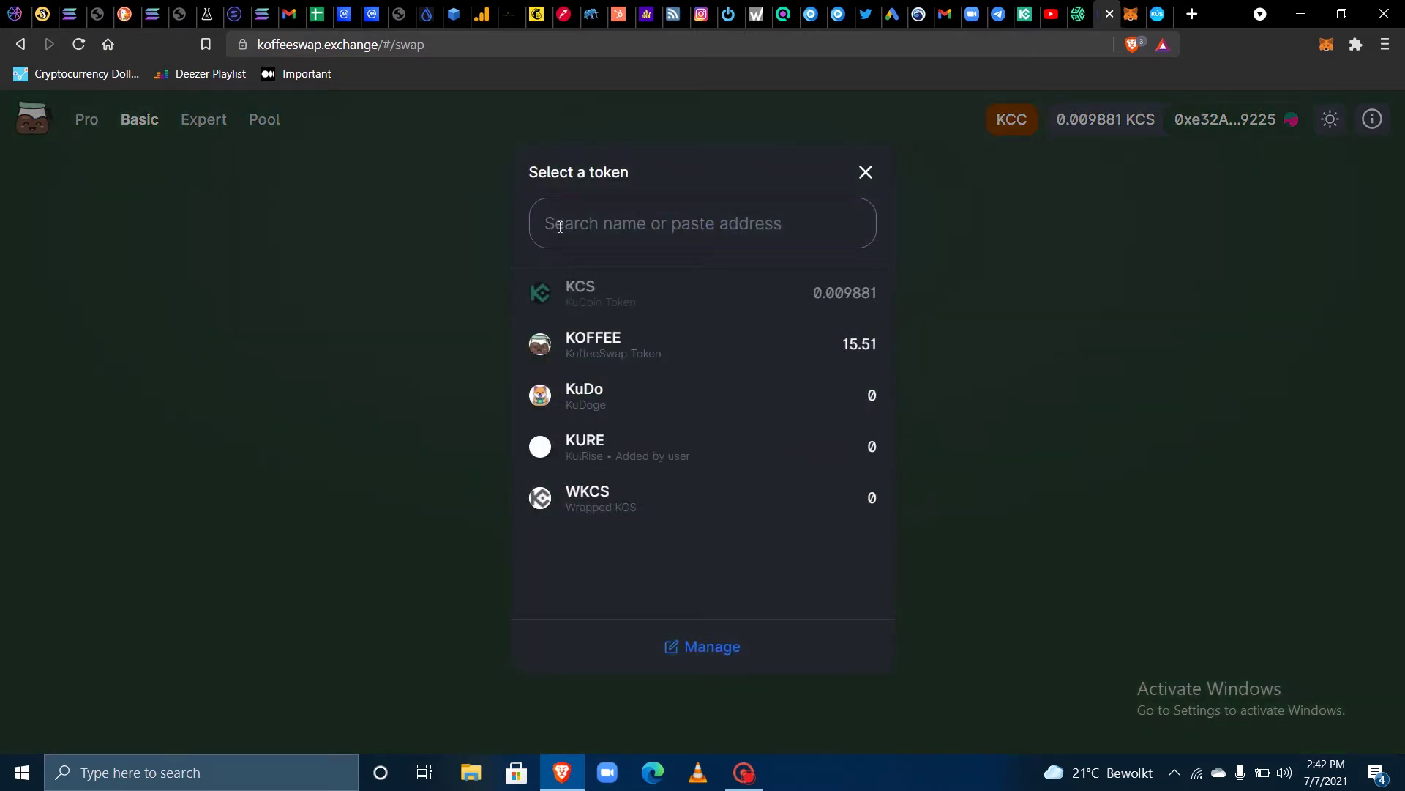
left_click(625, 448)
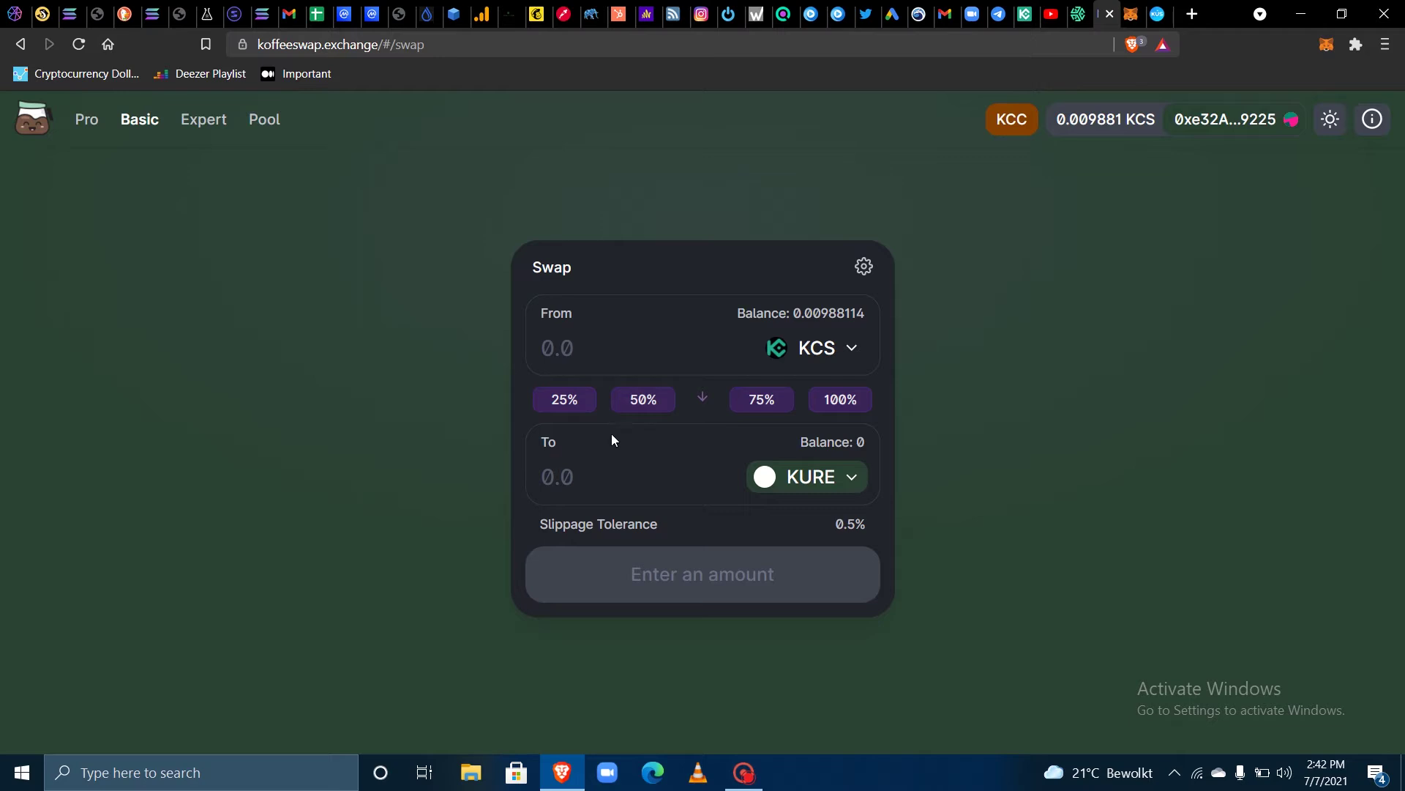
left_click(627, 353)
type("1")
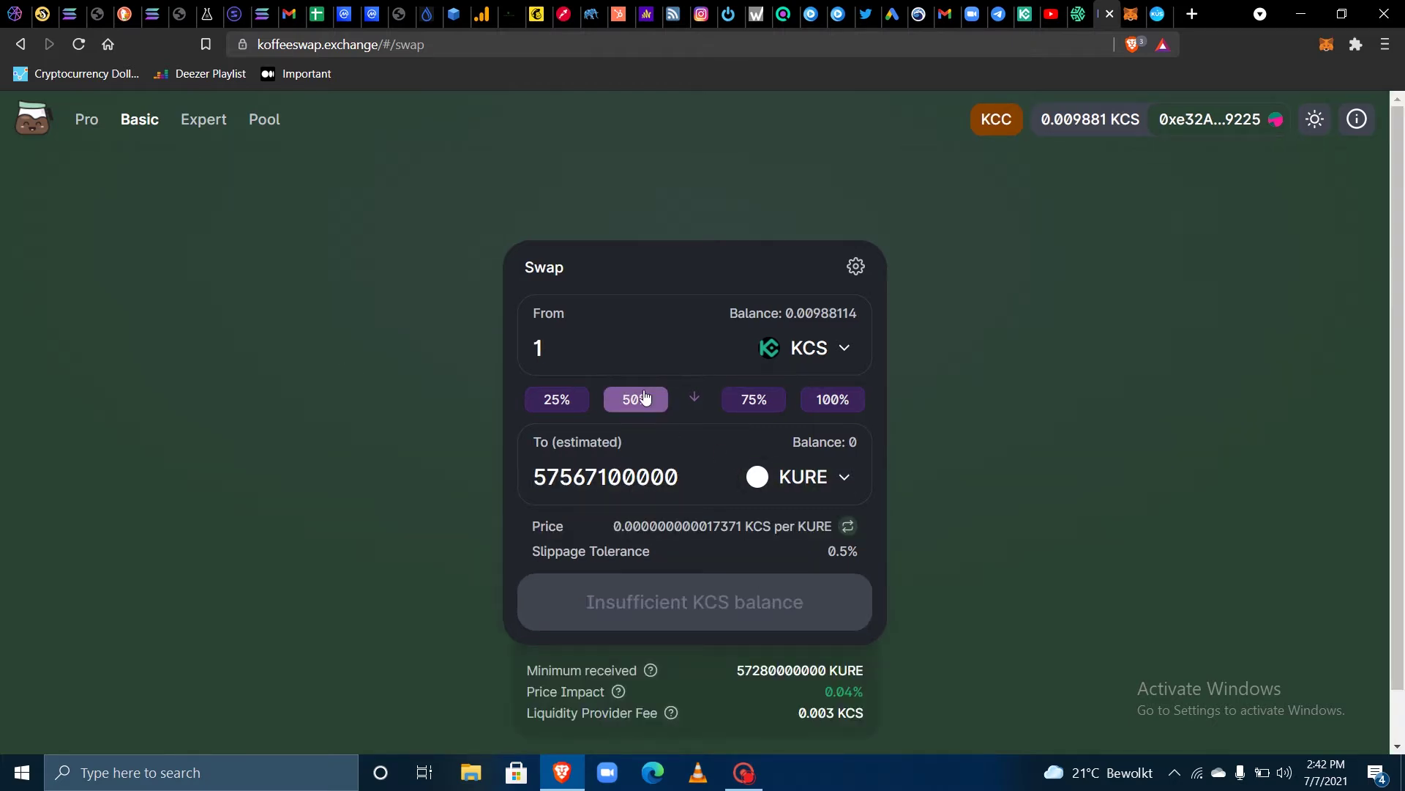
Review the Expert swap options, return to the Pro view and check the account balance in MetaMask
left_click(196, 121)
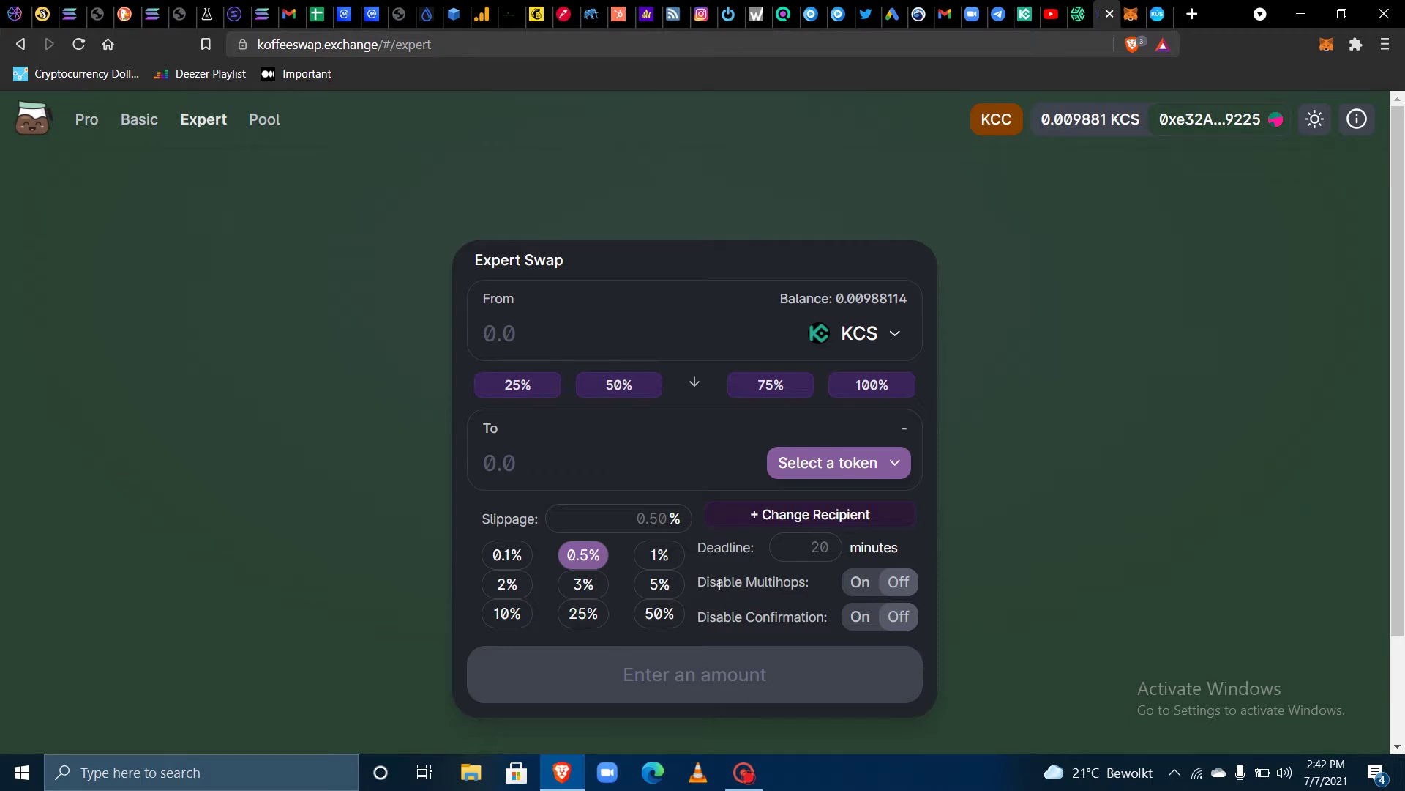
left_click(87, 120)
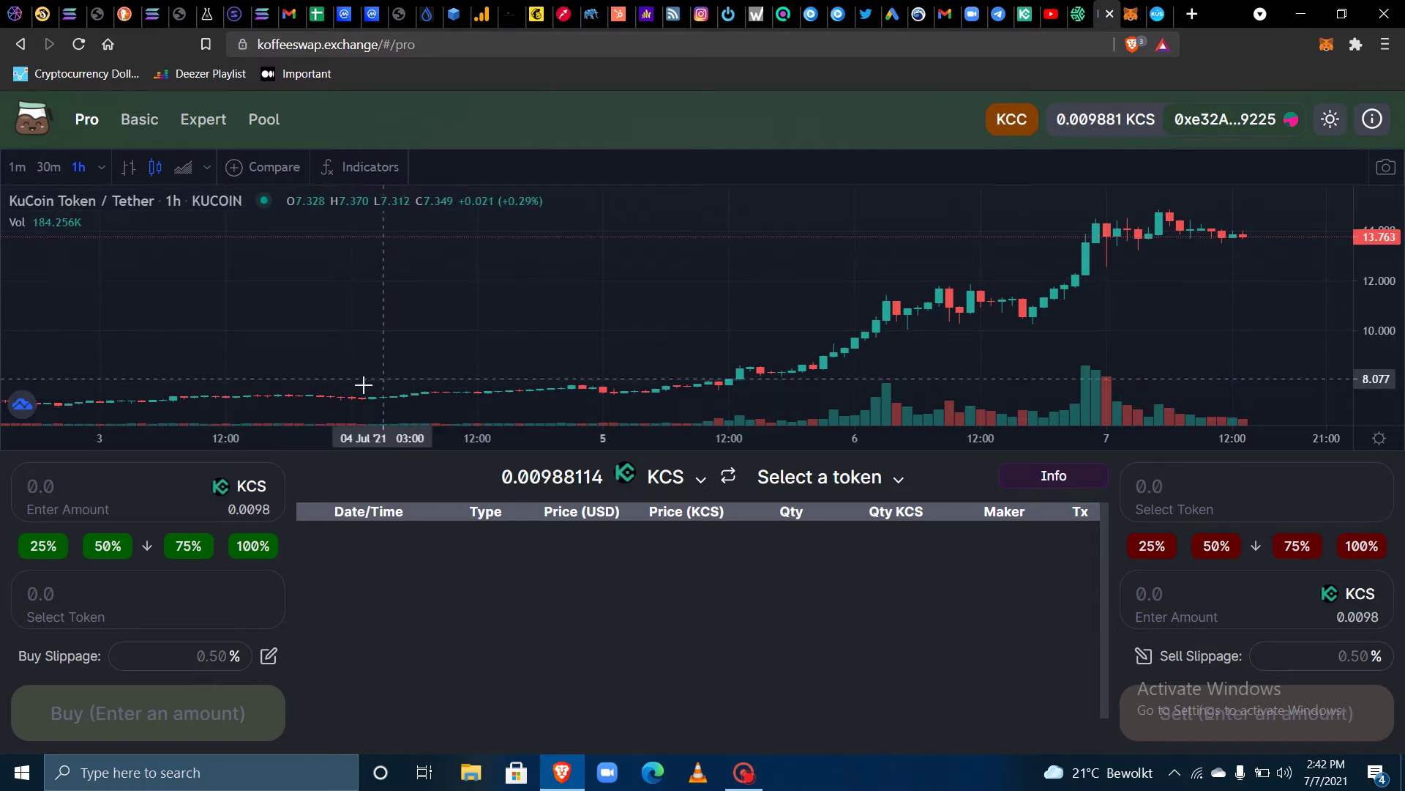
left_click(1132, 12)
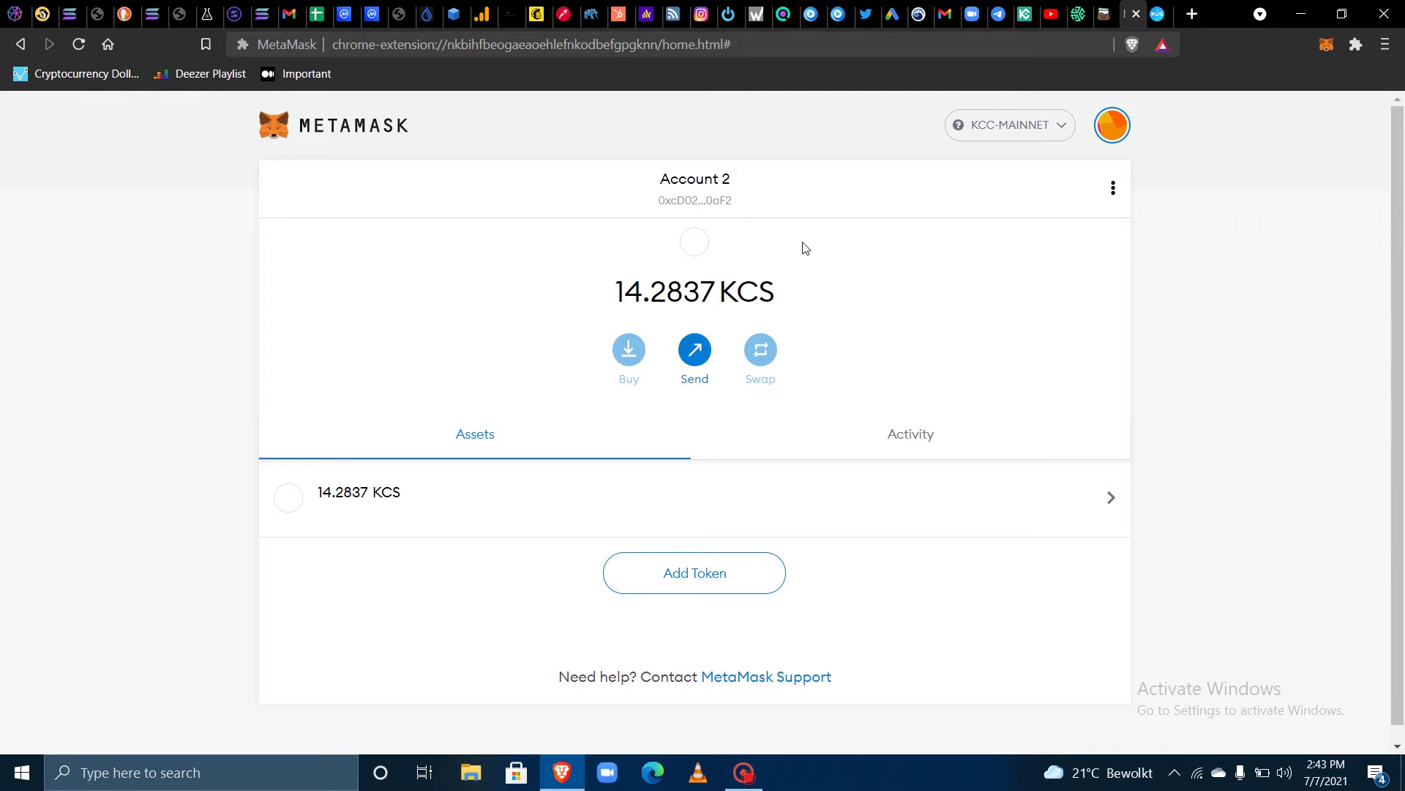
Return to KoffeeSwap and connect it to MetaMask with only Account 2 selected
left_click(1102, 10)
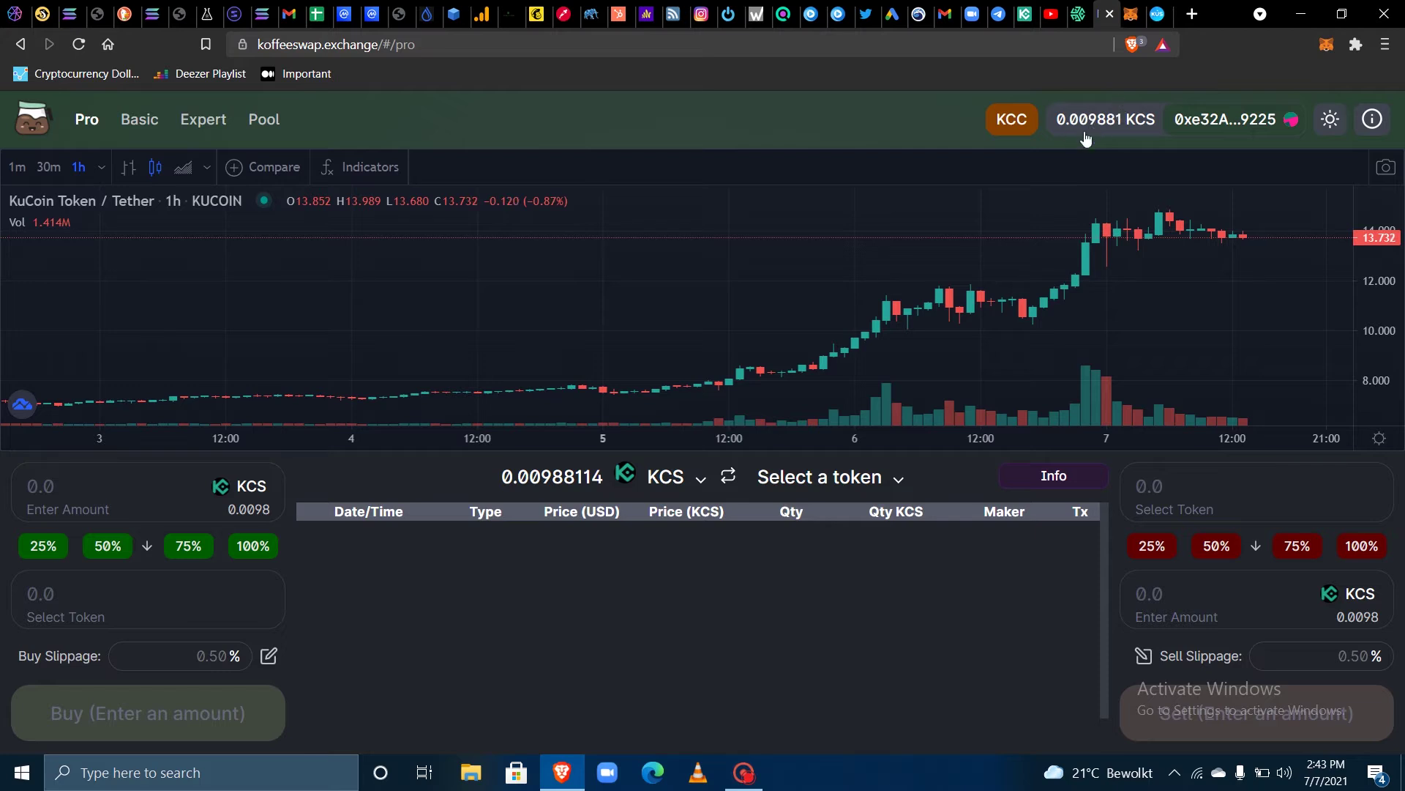
left_click(1227, 113)
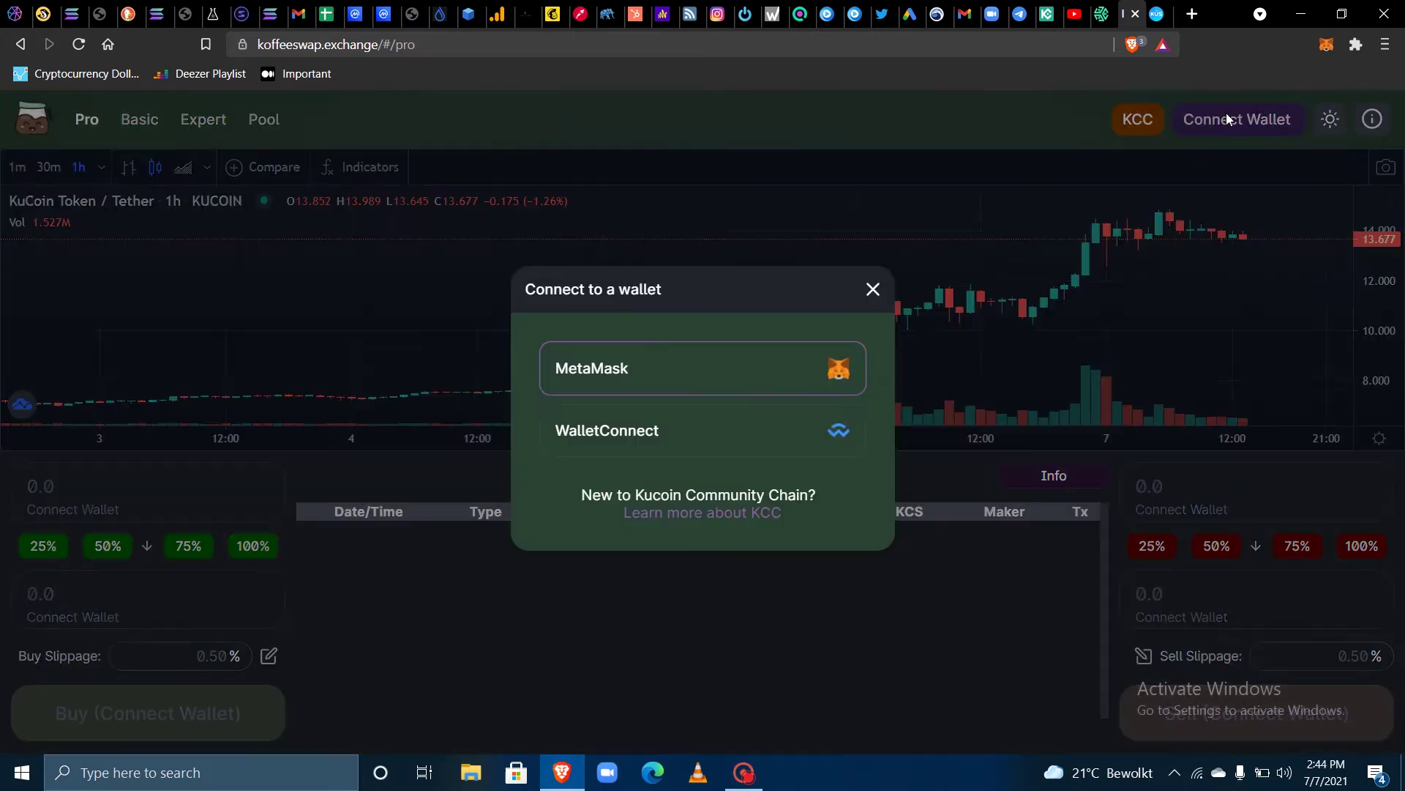
left_click(761, 354)
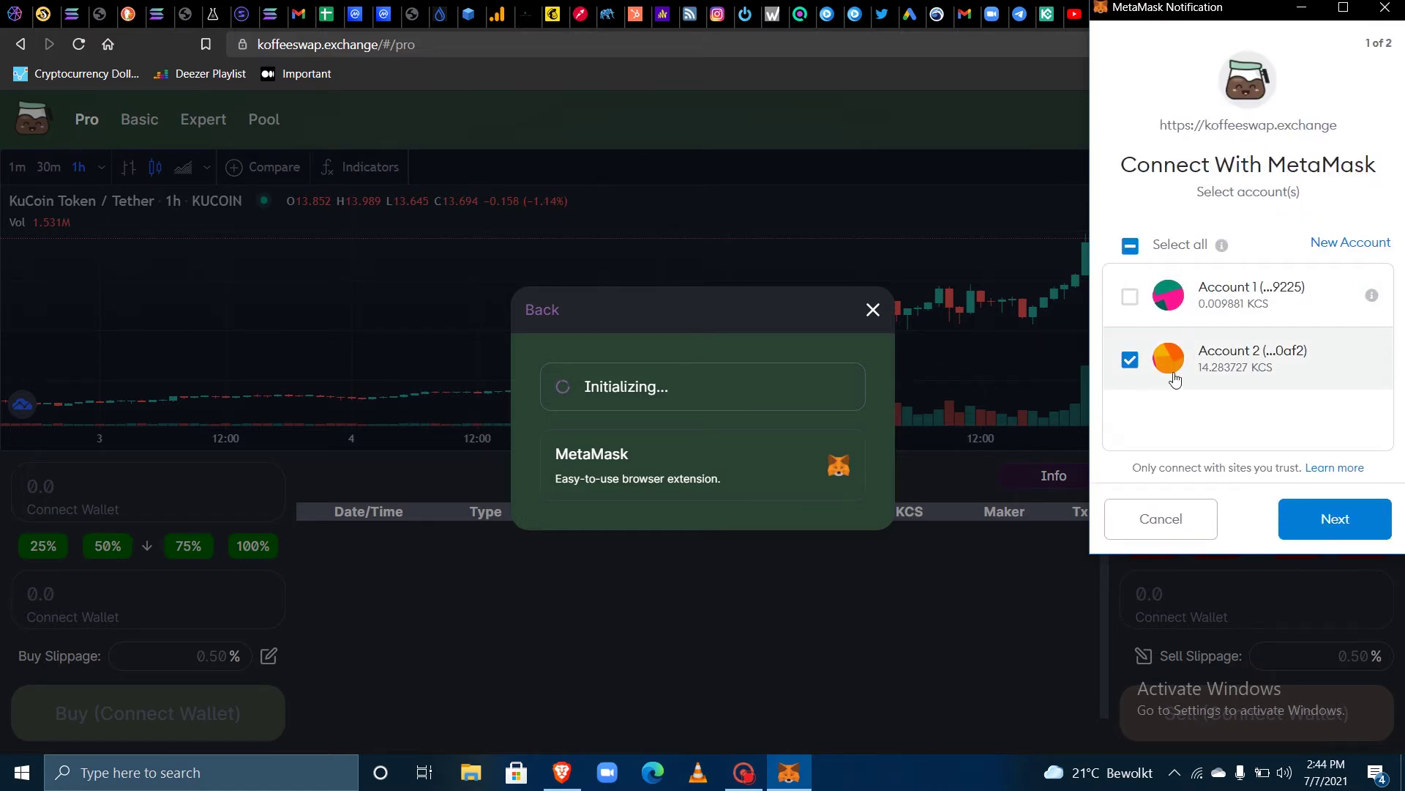
left_click(1131, 297)
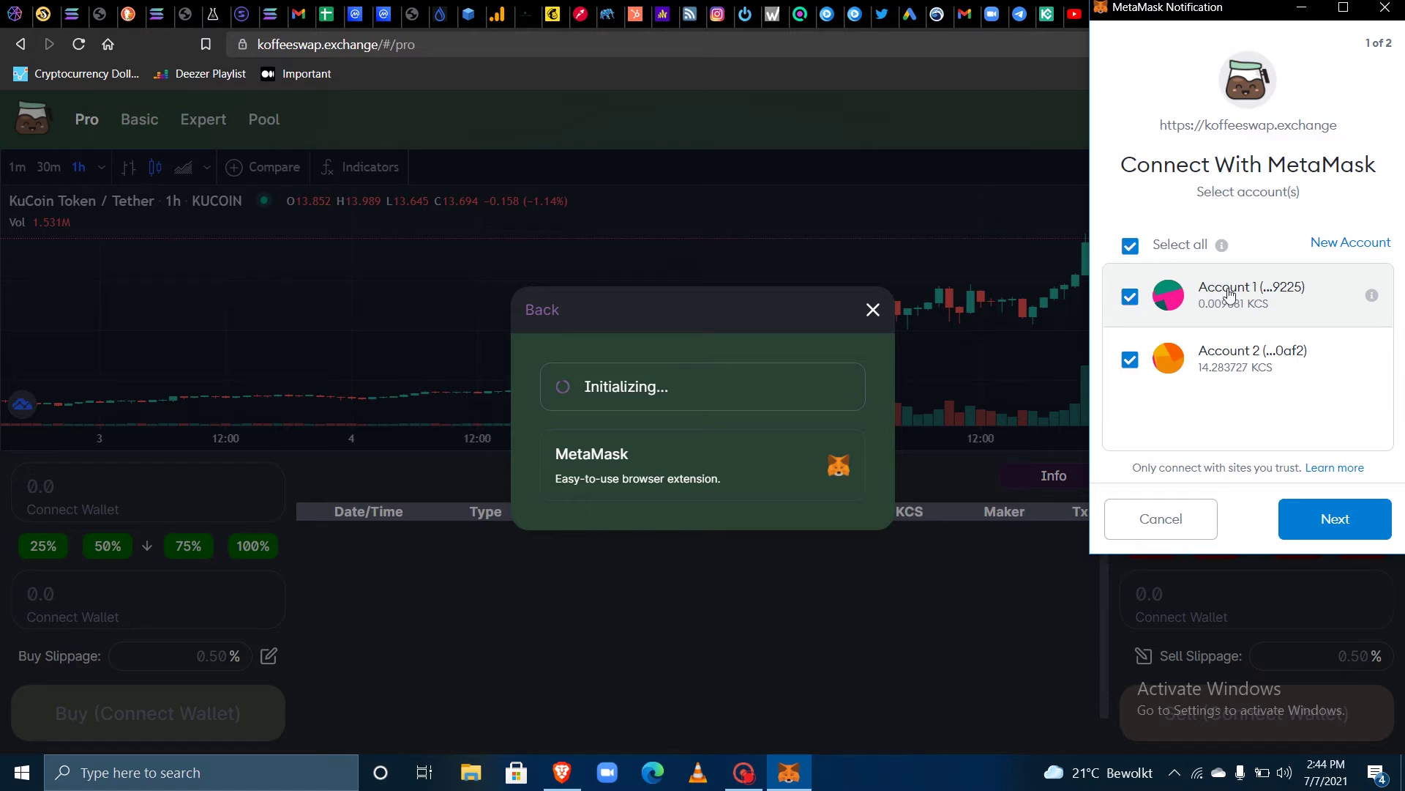
left_click(1131, 299)
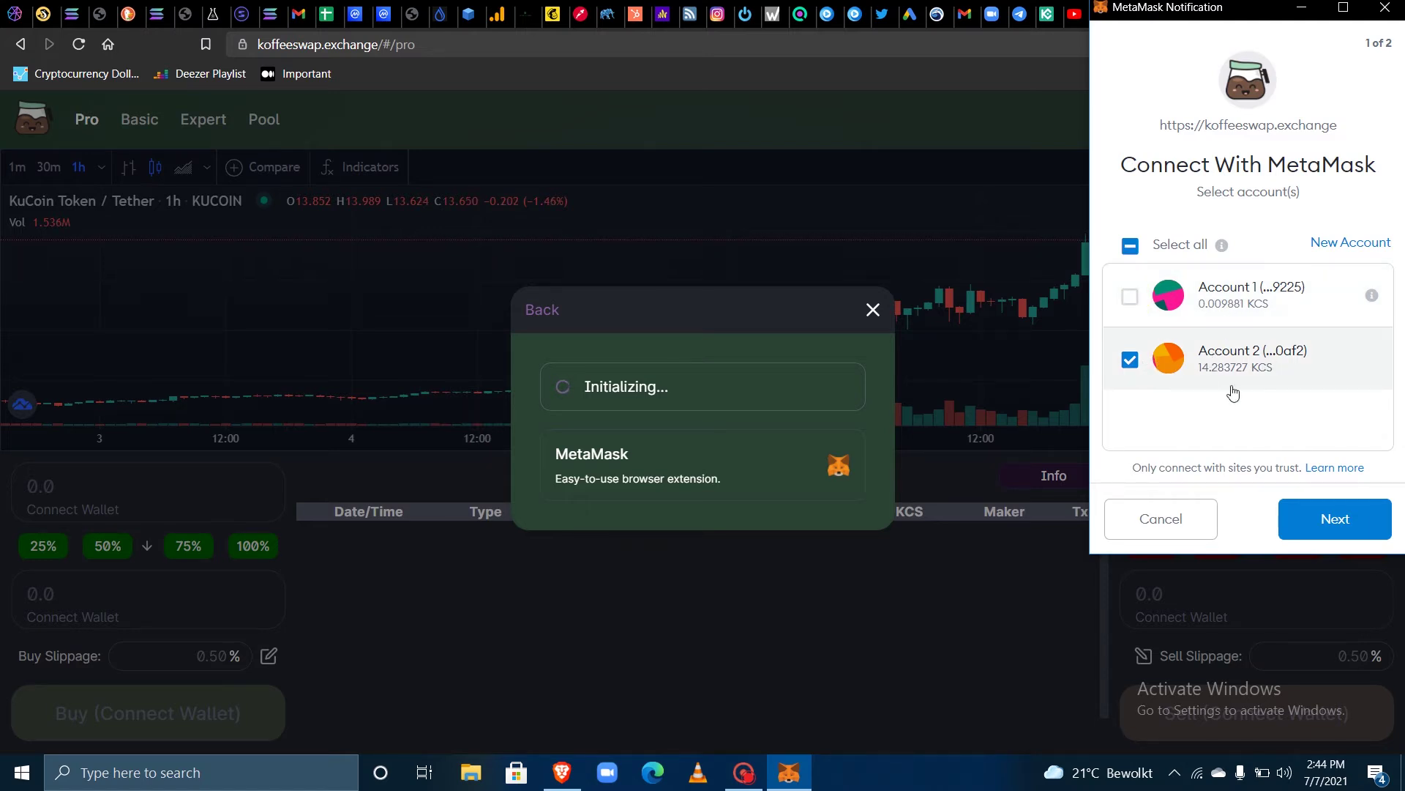
left_click(1342, 520)
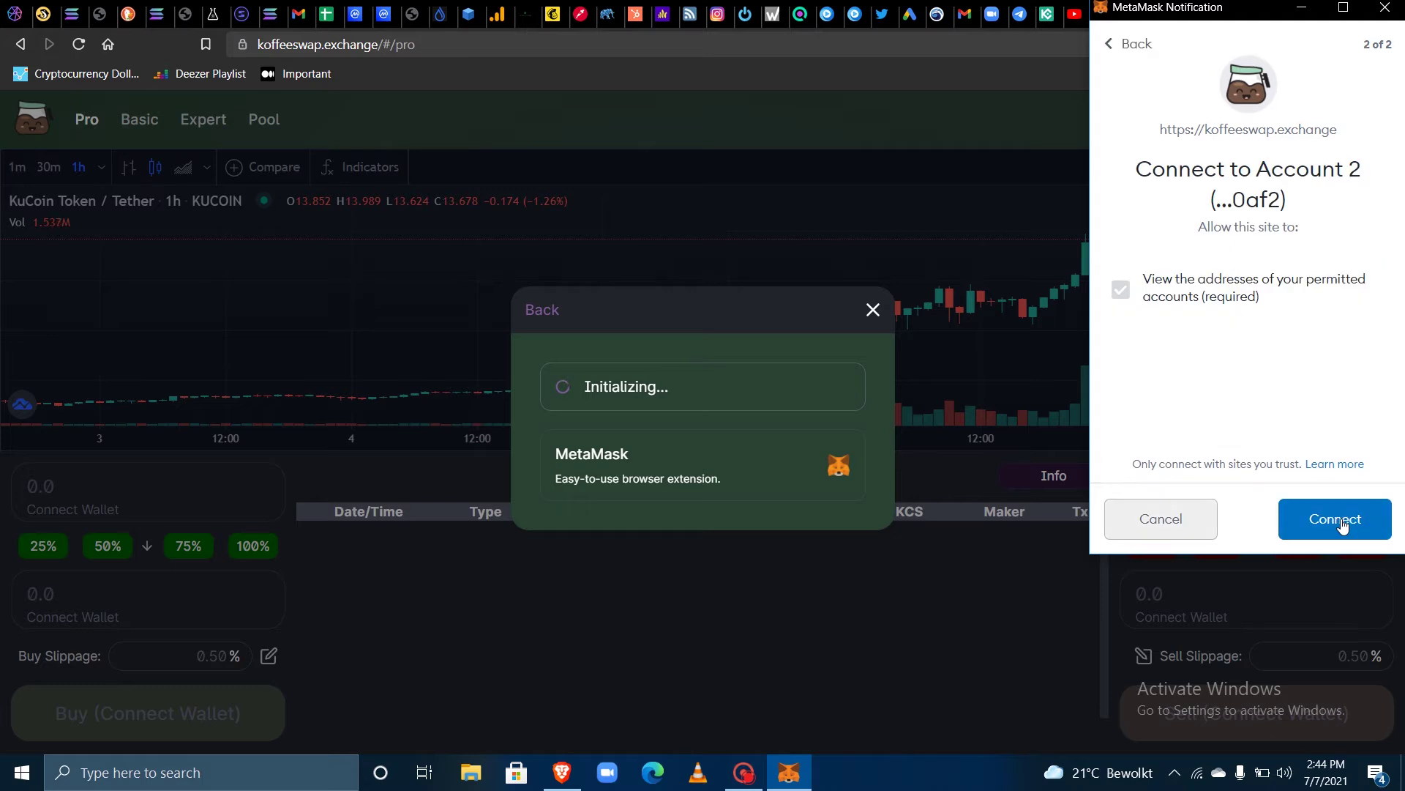
left_click(1314, 508)
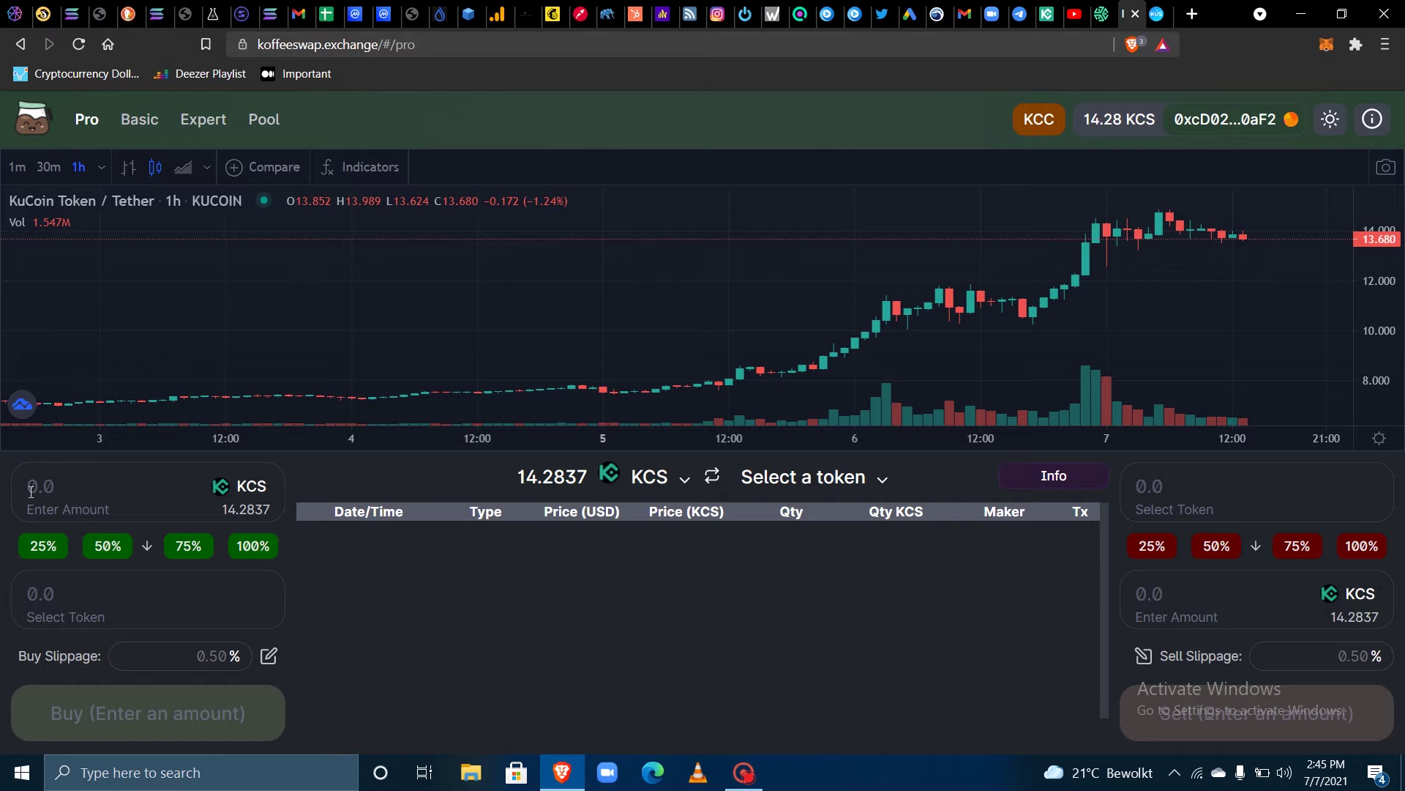
Open the token list for choosing the token to trade against KCS
left_click(105, 484)
left_click(812, 464)
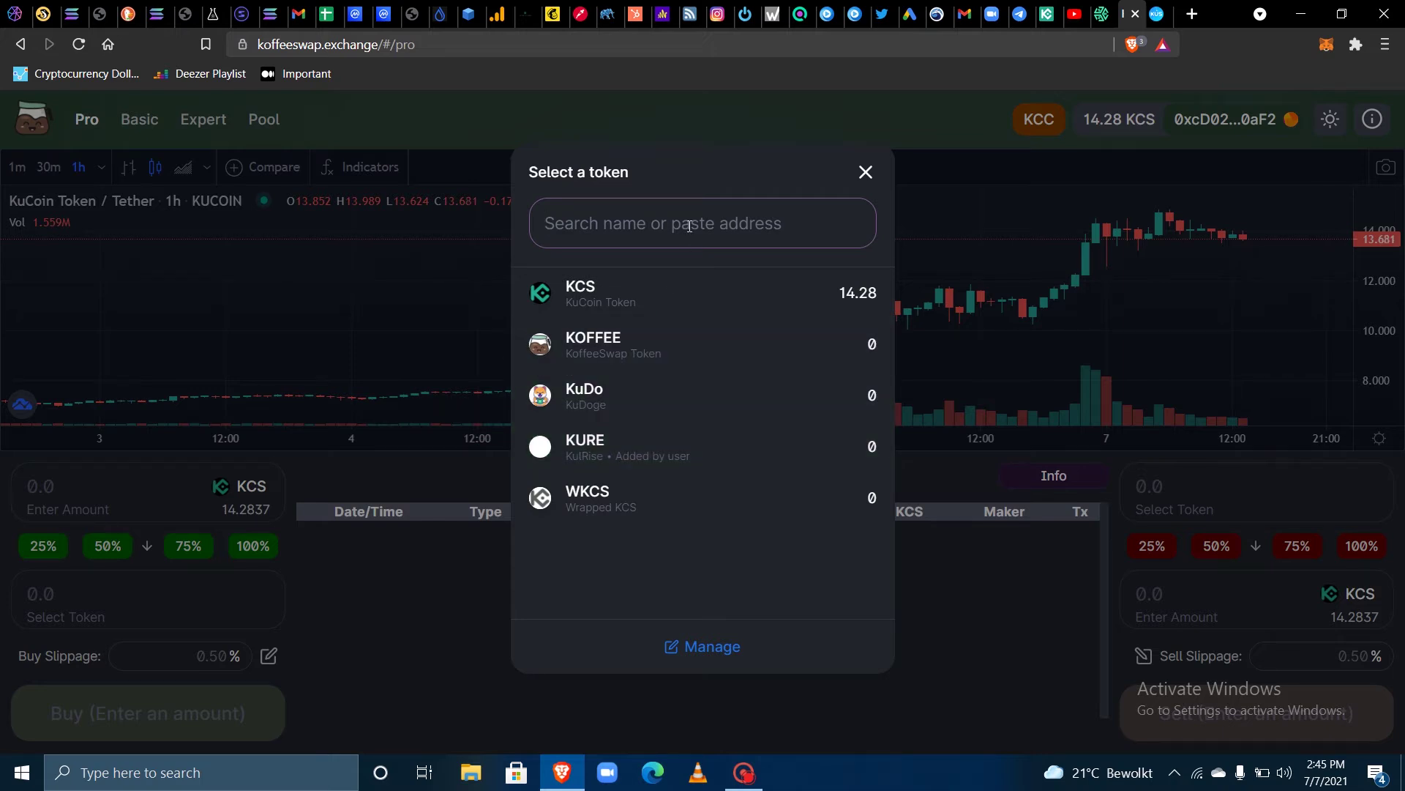
left_click(688, 225)
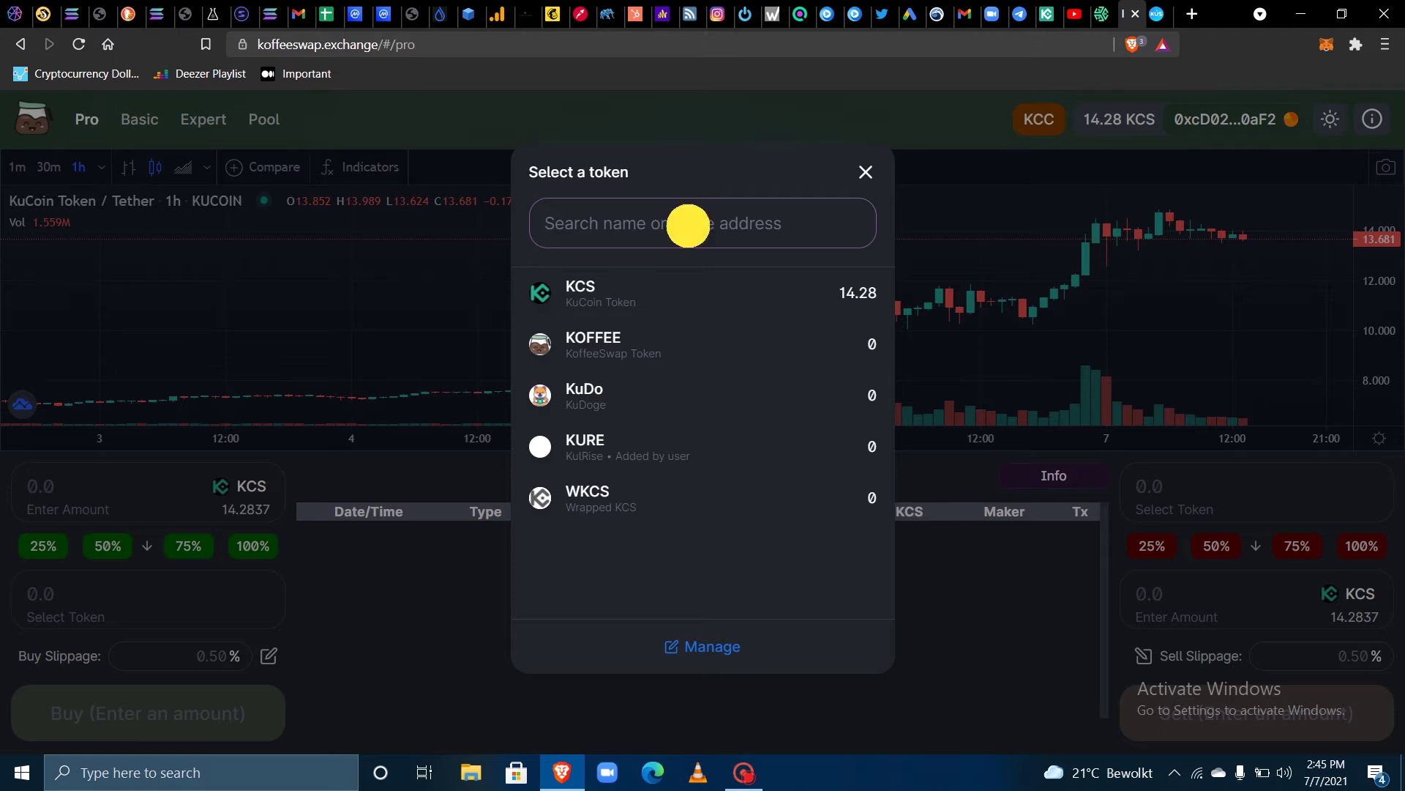
key("ctrl+v")
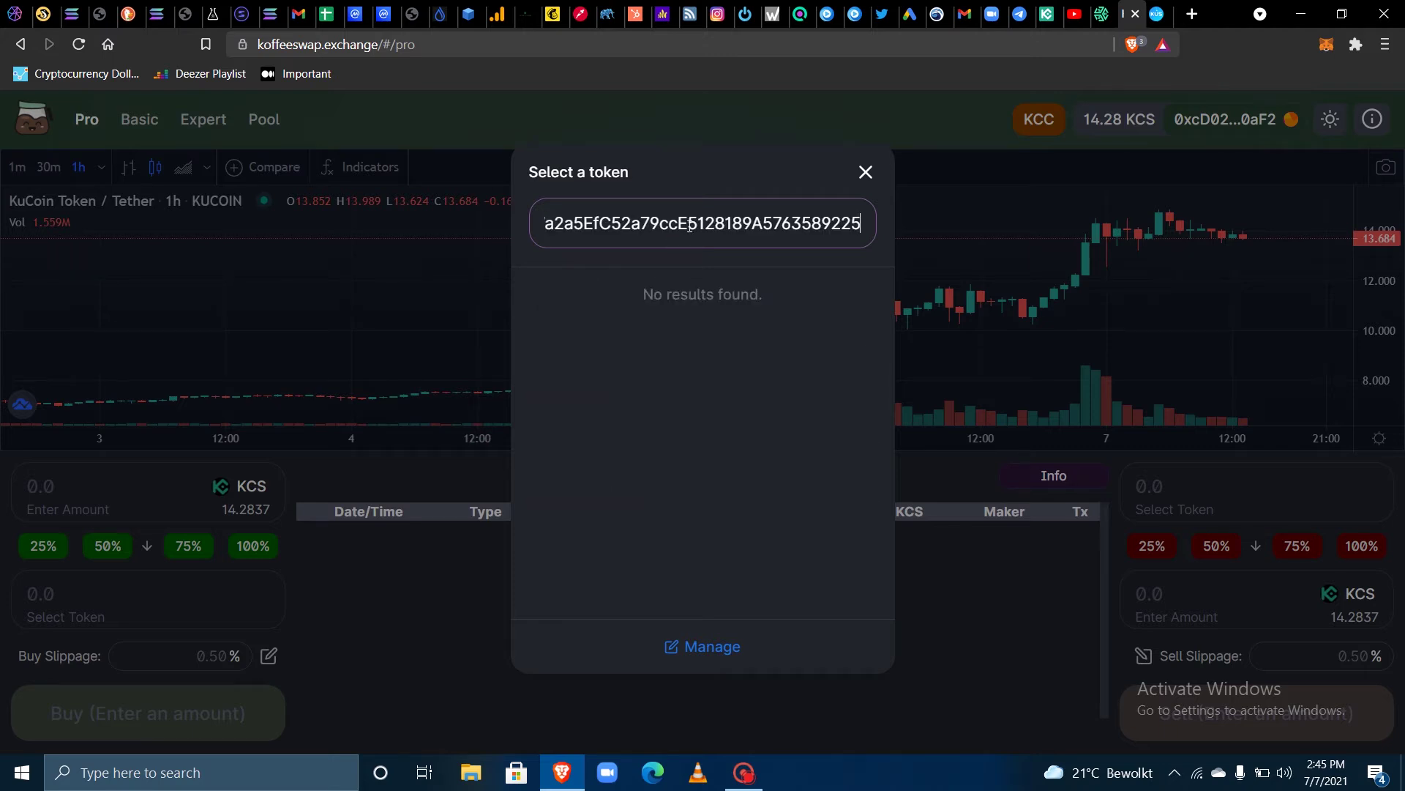
left_click(689, 226)
key("ctrl+a")
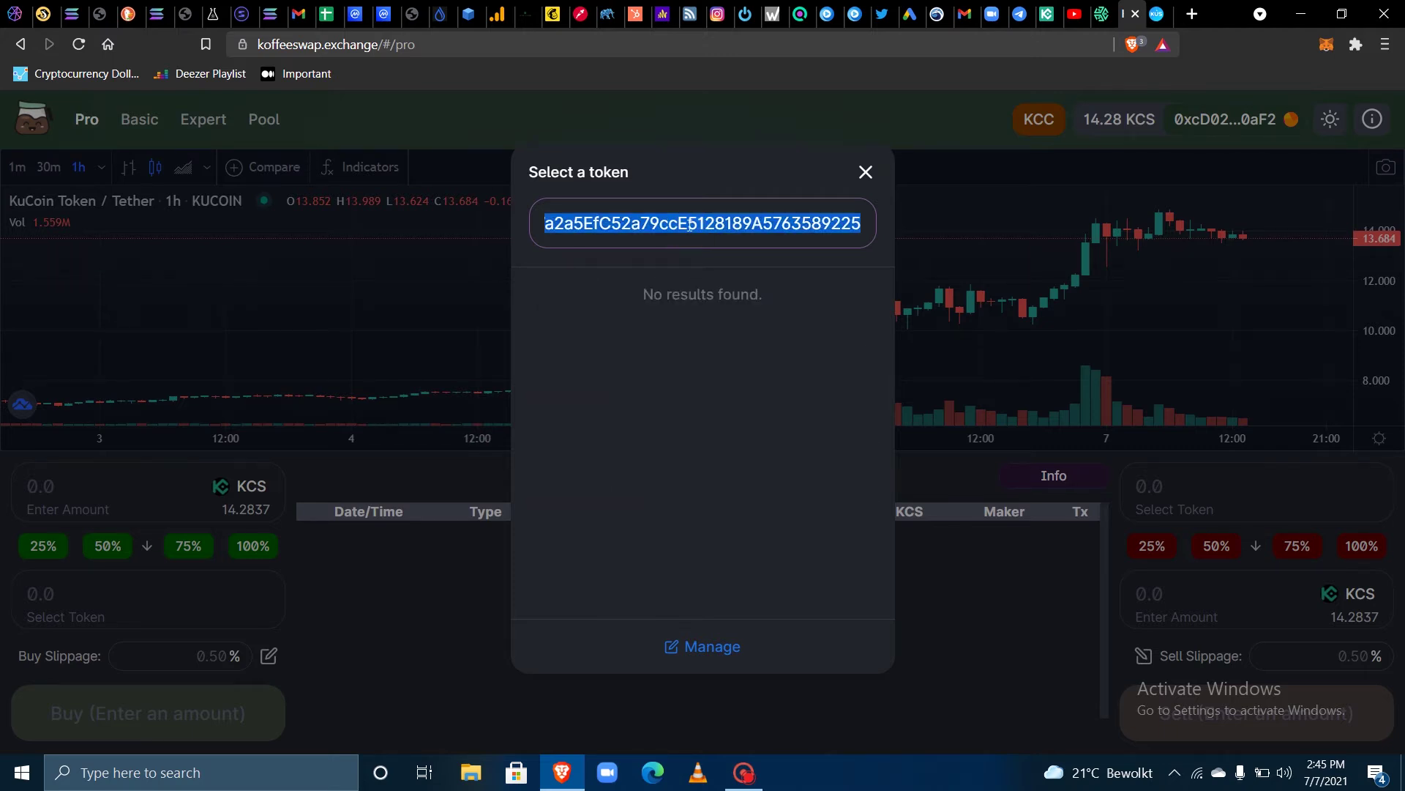
key("BackSpace")
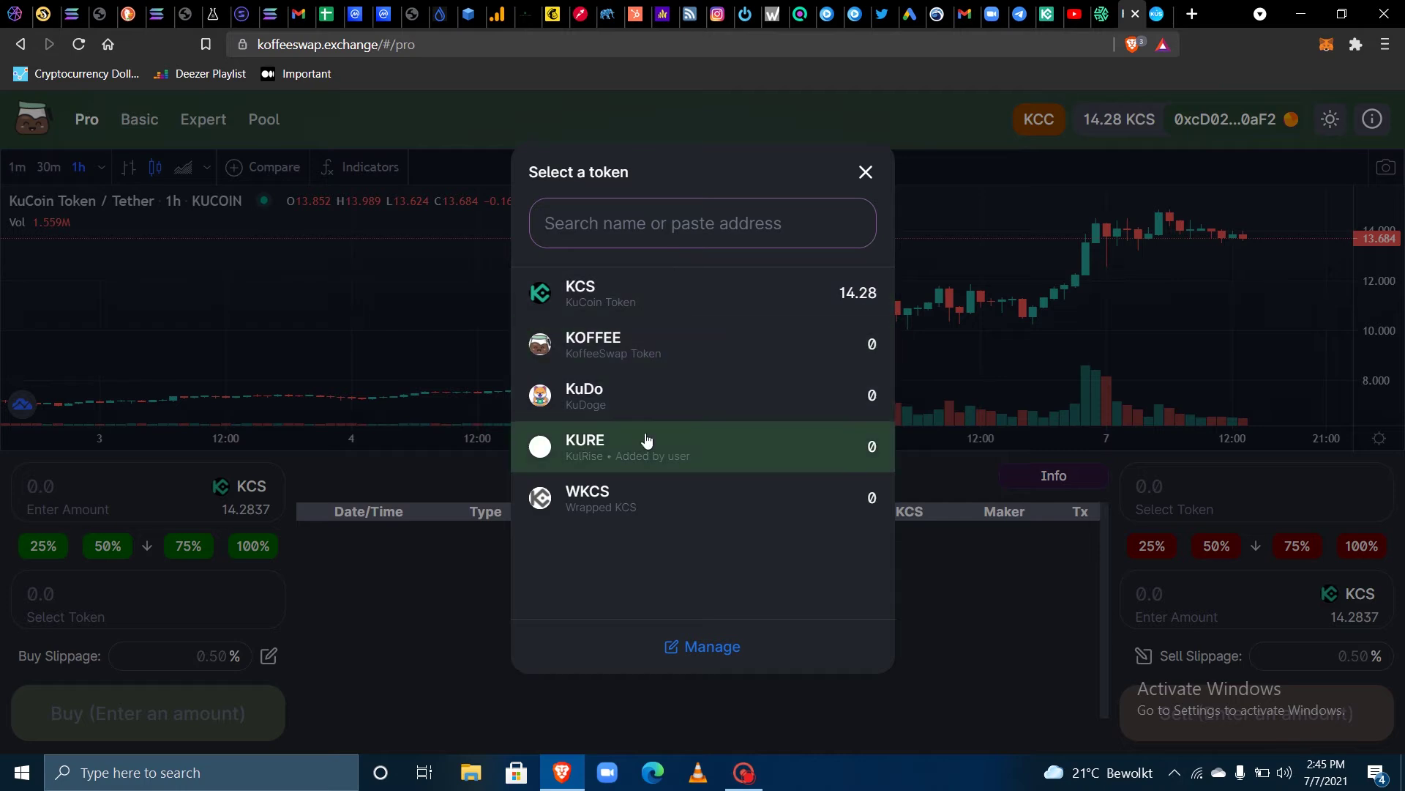
Choose KOFFEE as the token to trade against KCS and set the buy amount to 1 KCS
left_click(641, 357)
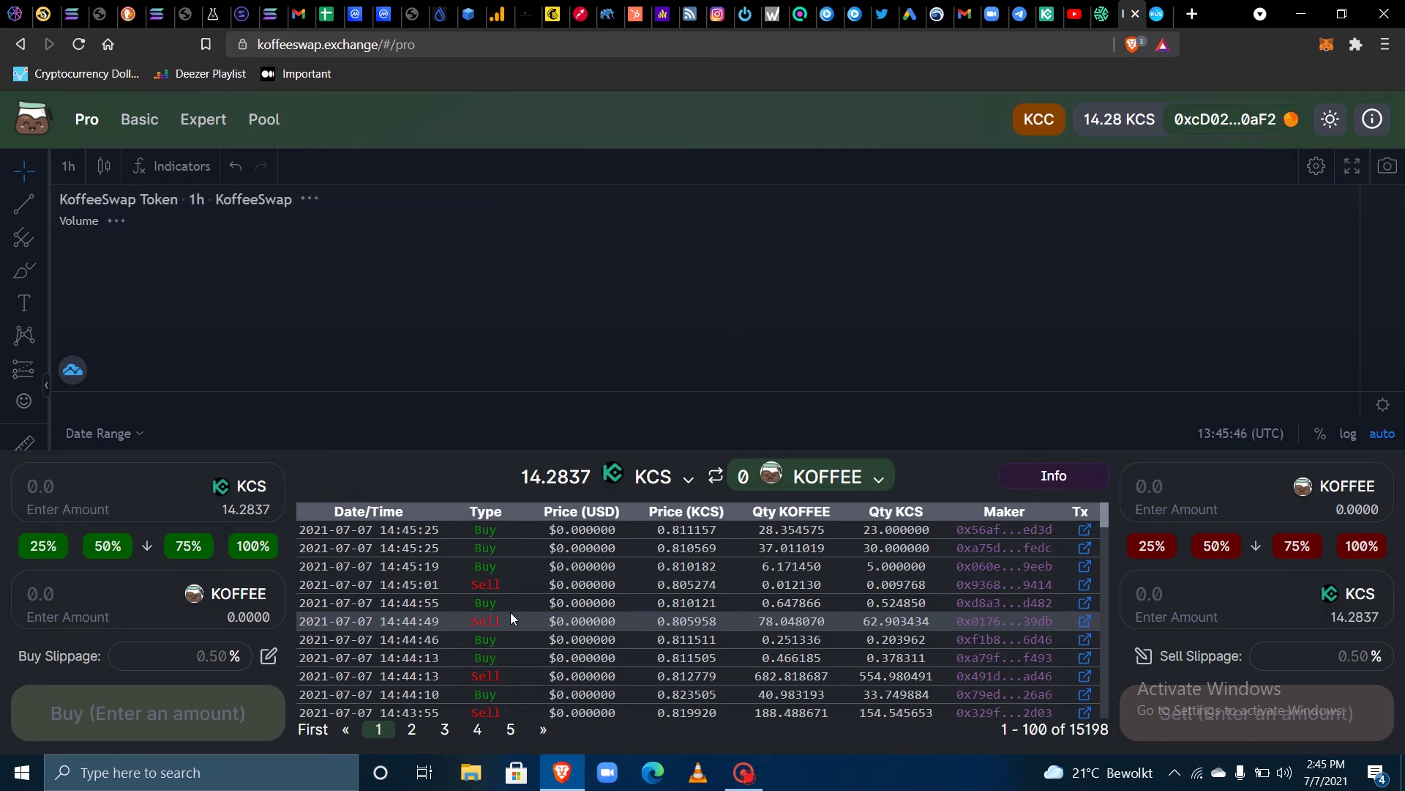
left_click(100, 483)
type("1")
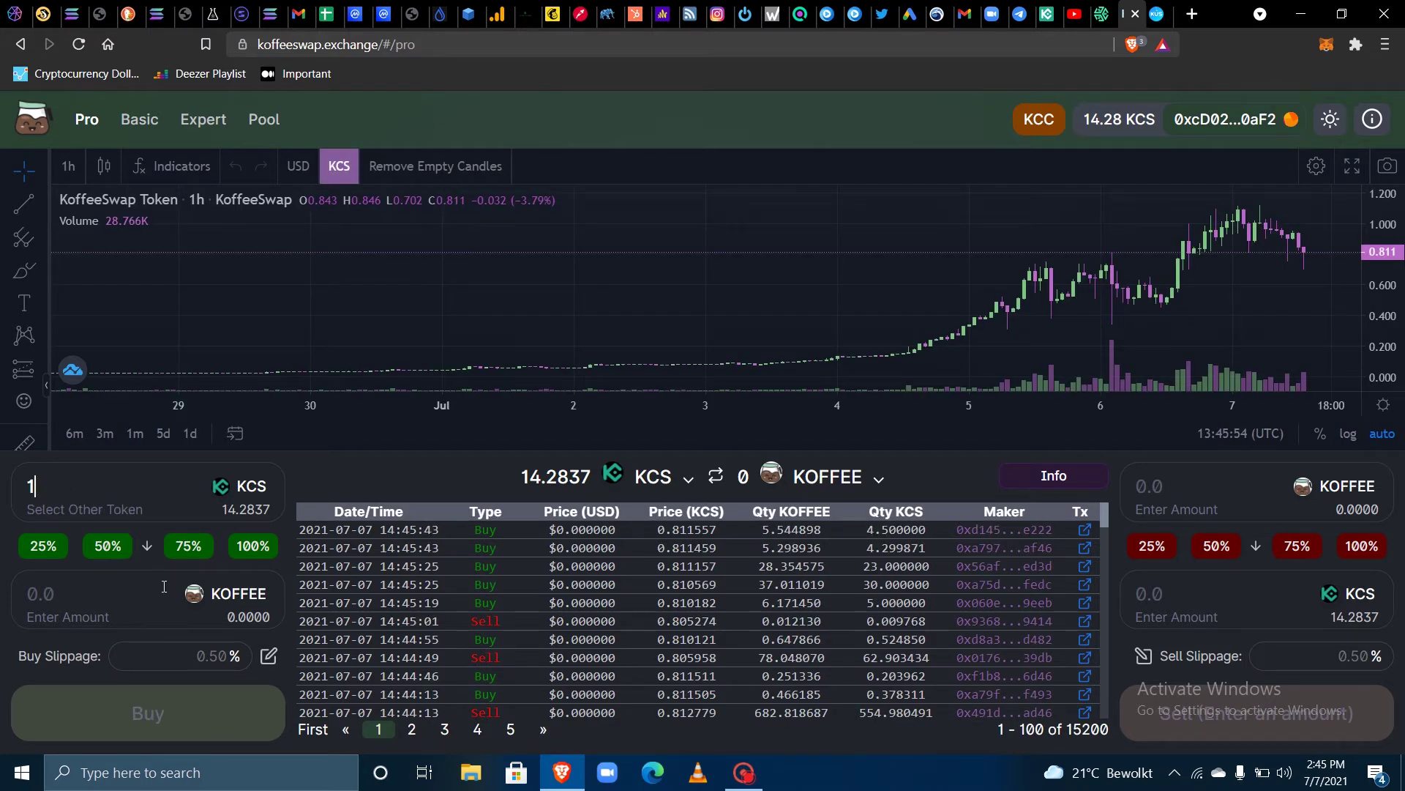
left_click(116, 582)
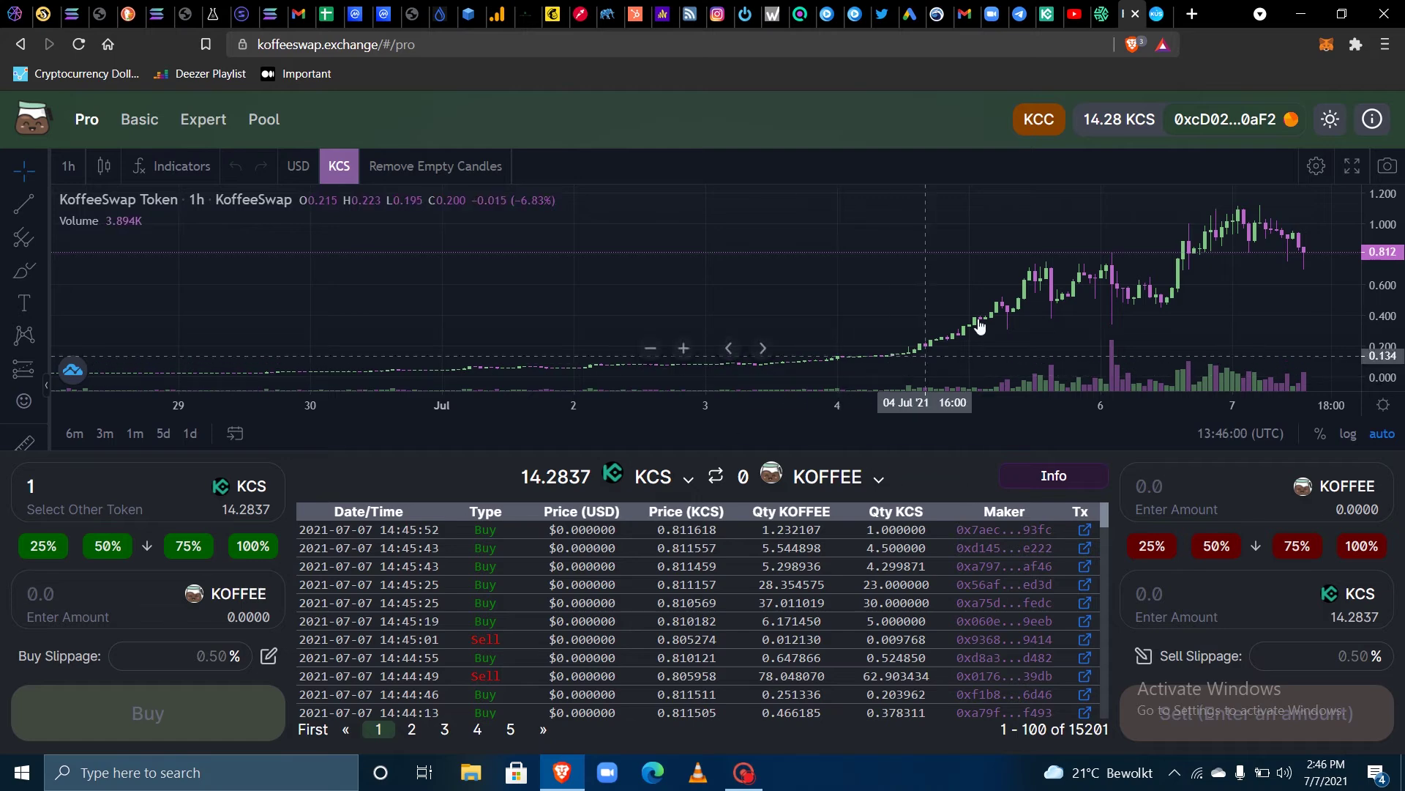
Buy KOFFEE with the 1 KCS entered and confirm the transaction in MetaMask
scroll(810, 276, "up", 5)
scroll(1011, 270, "down", 3)
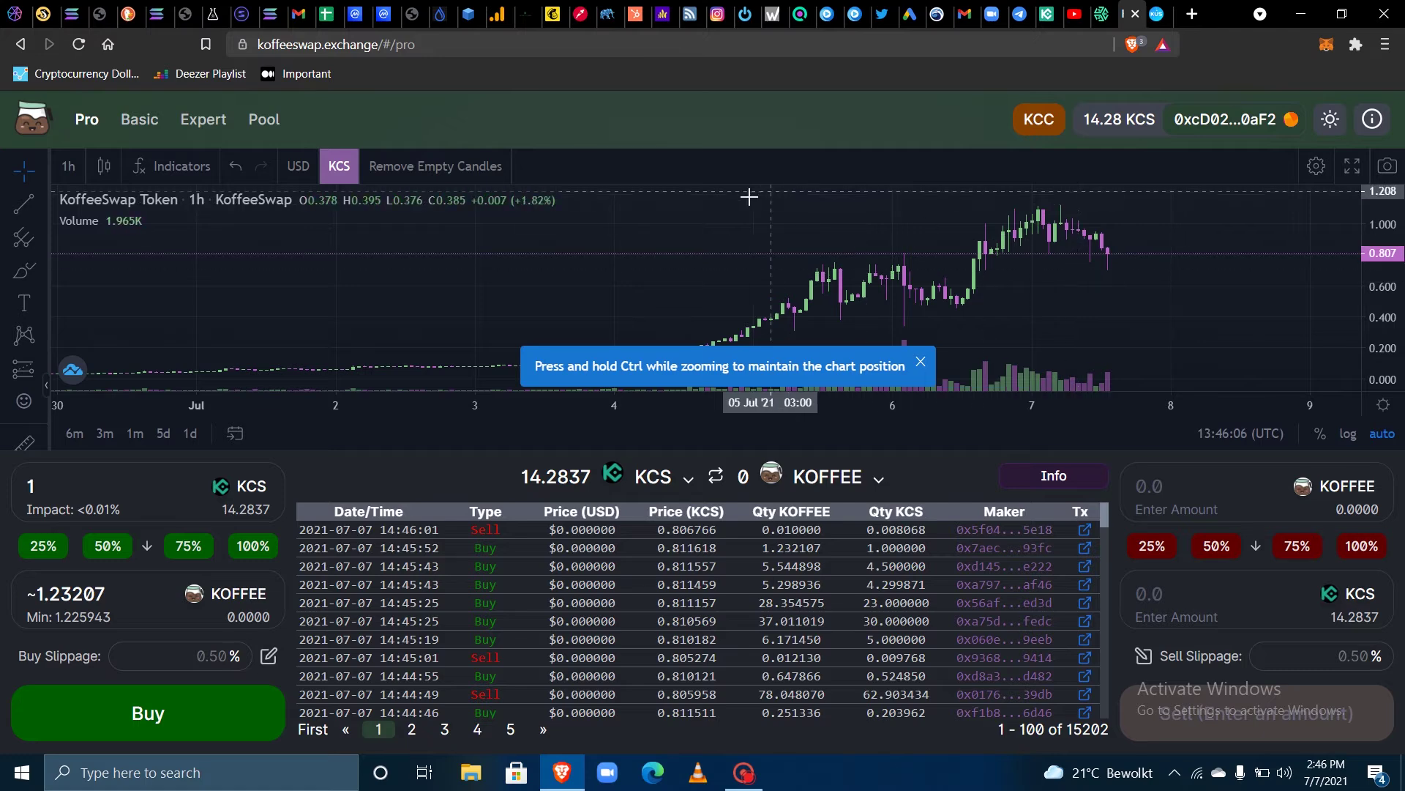
left_click(61, 486)
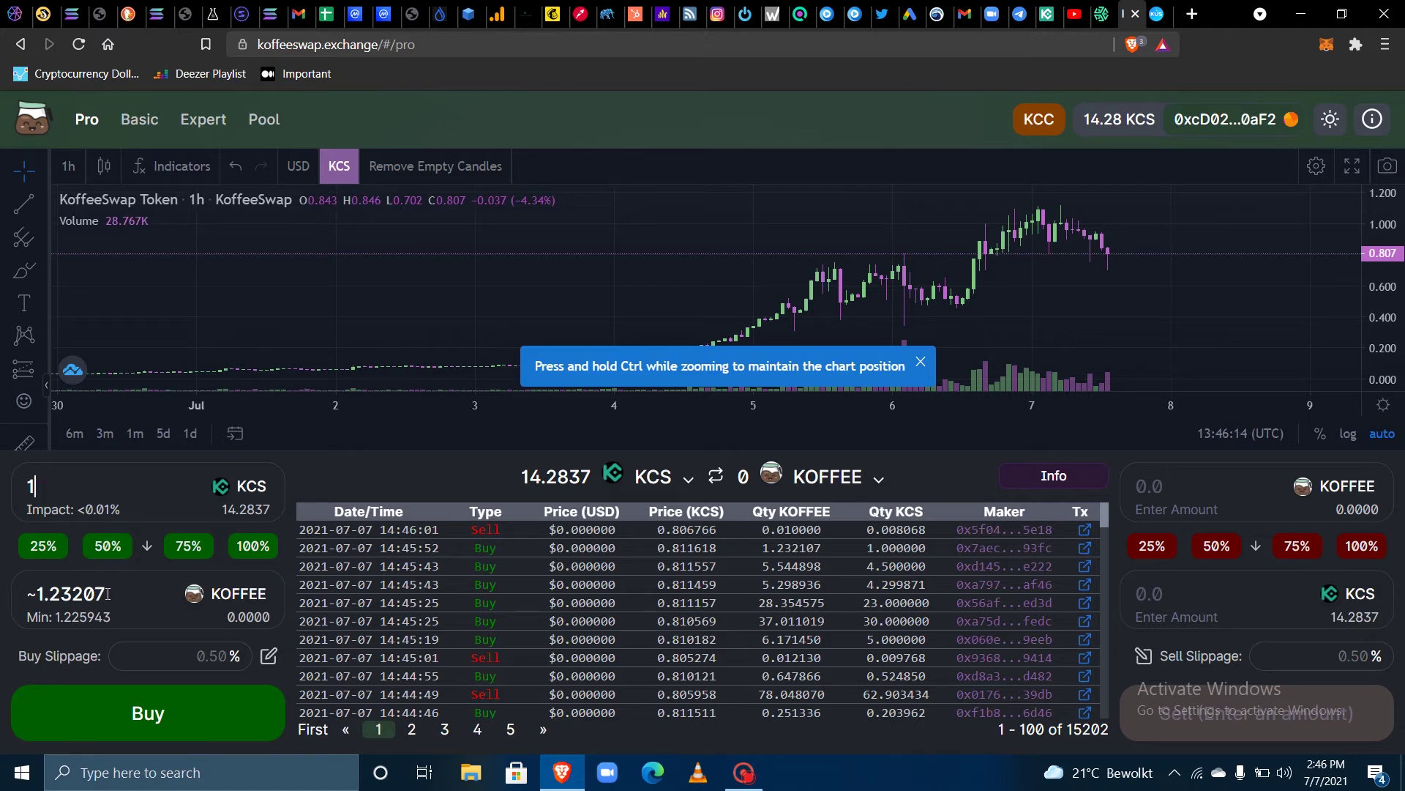
left_click(132, 716)
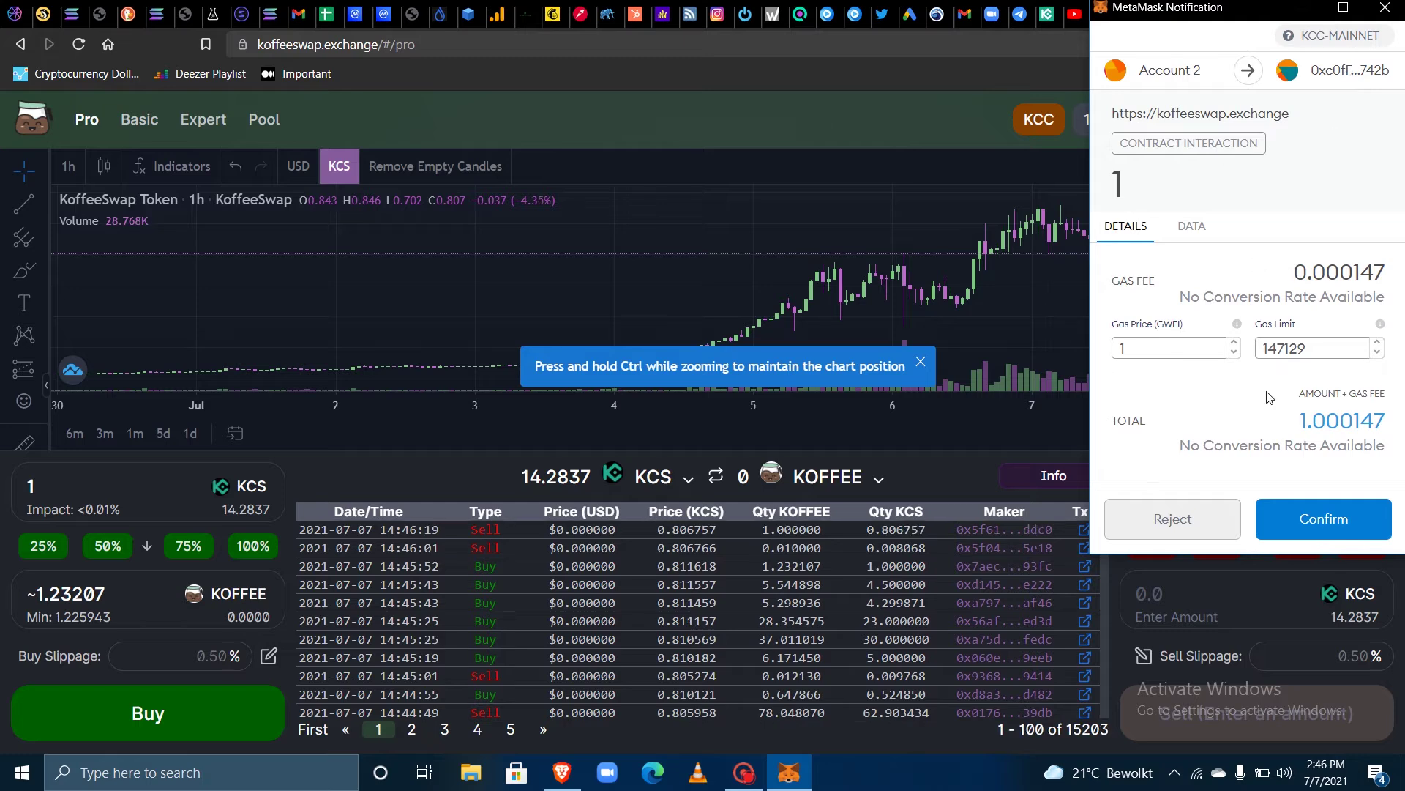
left_click(1311, 533)
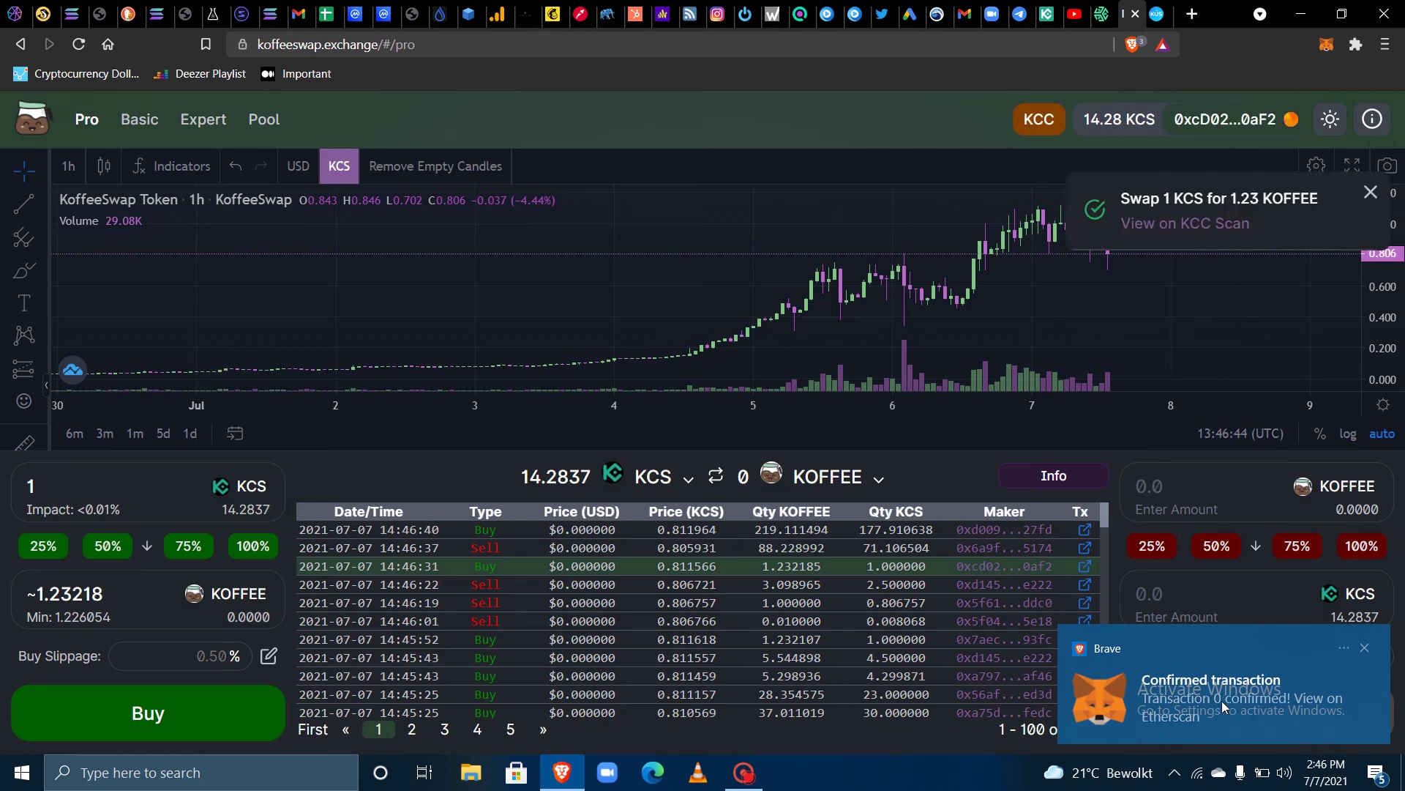
Open the completed swap on KCC Scan and examine its status, token transfers, gas and fee details
left_click(1200, 220)
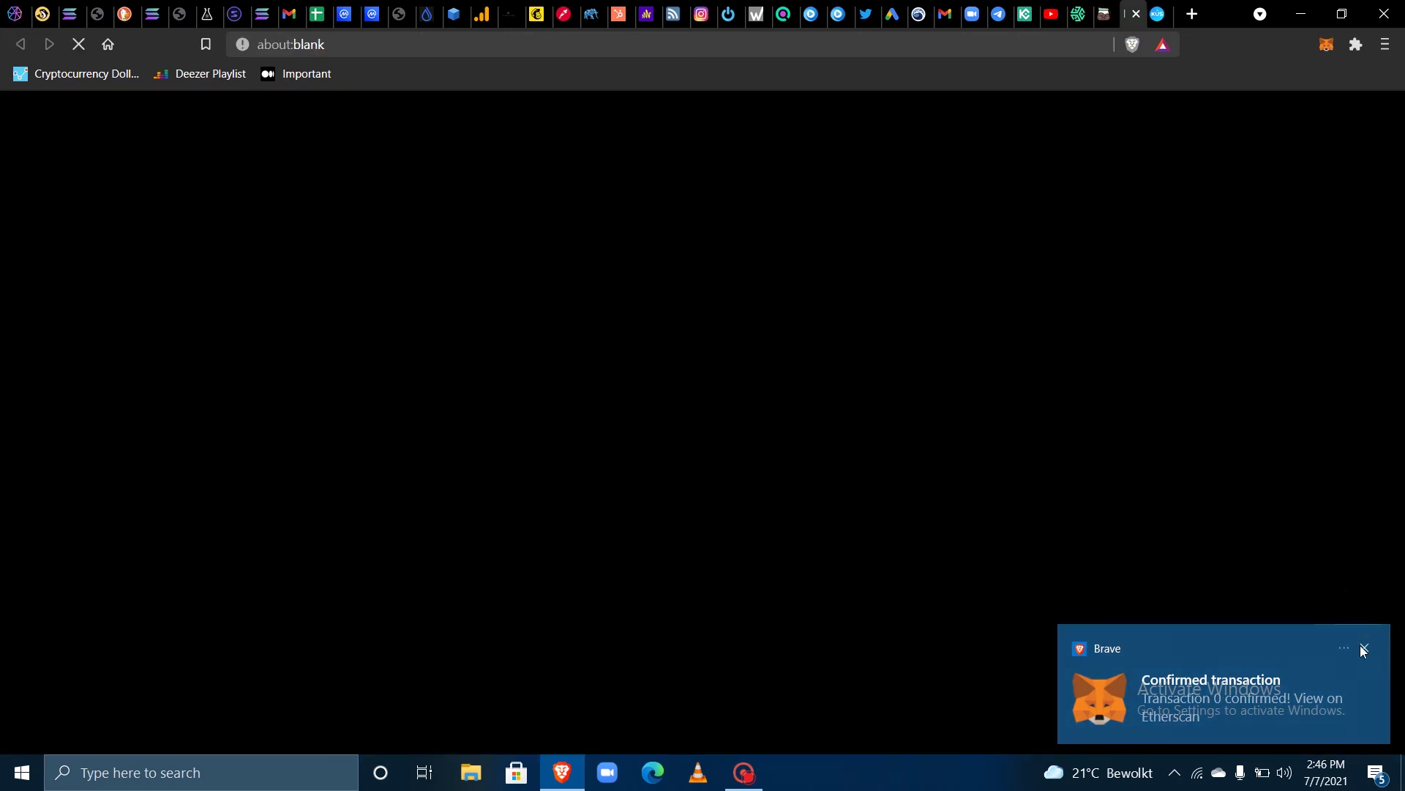
left_click(1363, 649)
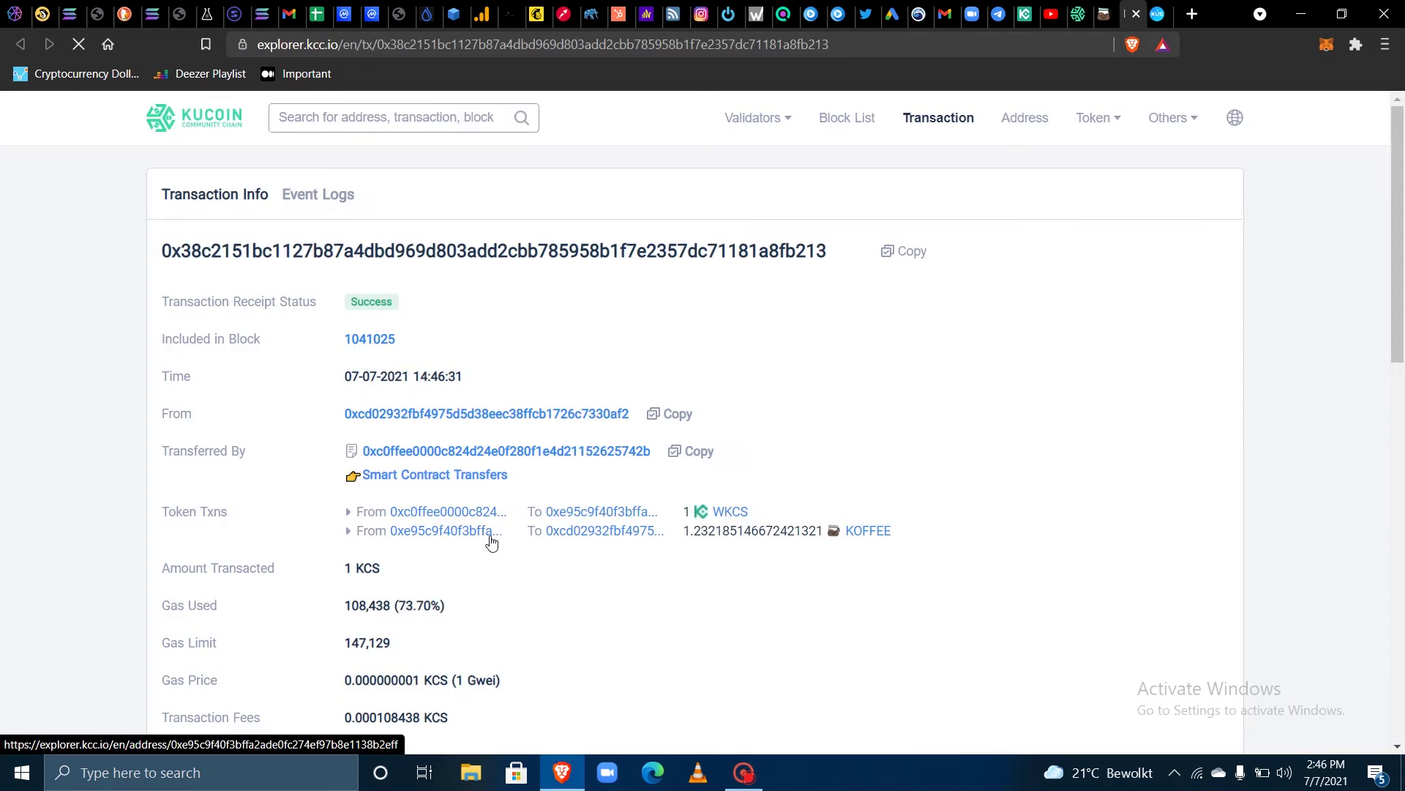
scroll(388, 538, "down", 2)
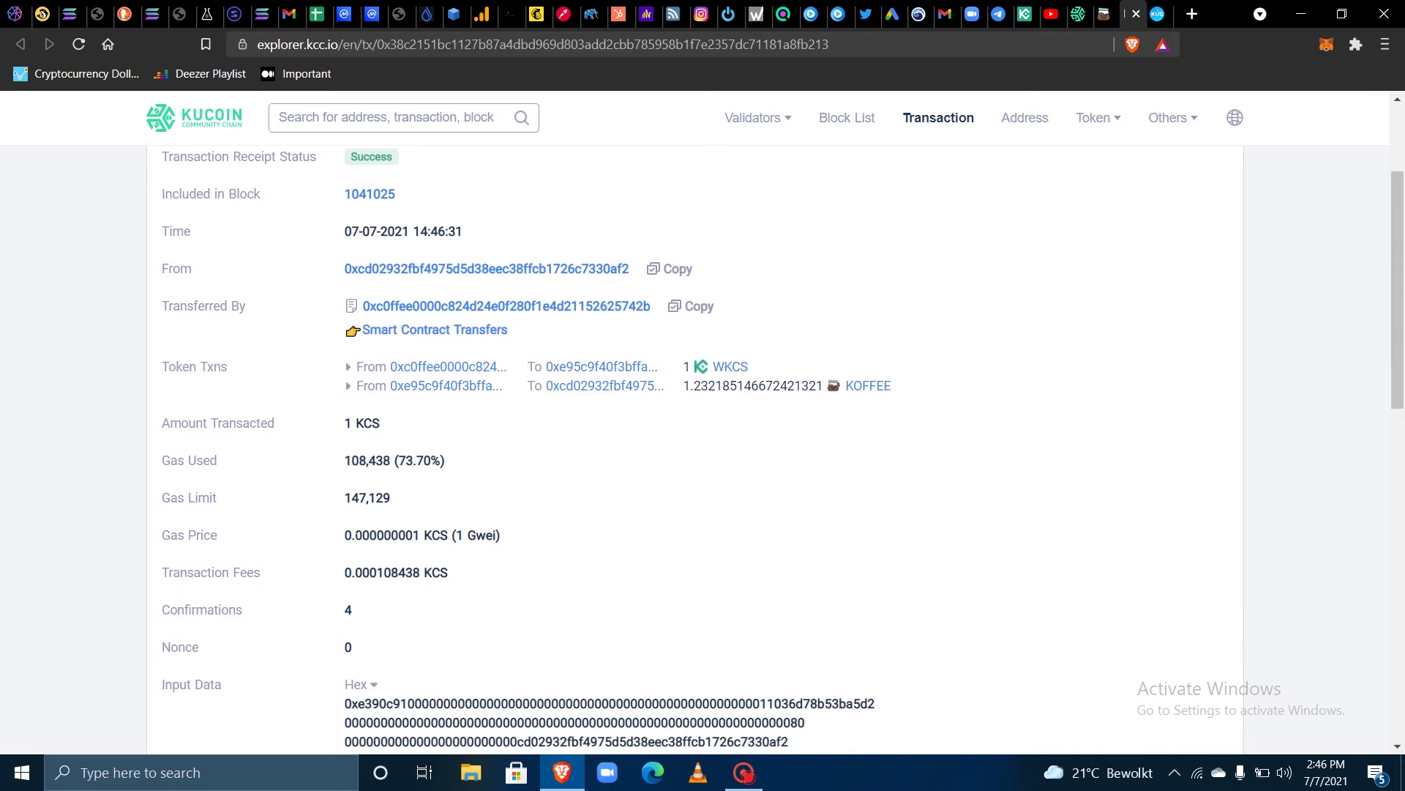
scroll(370, 539, "down", 1)
scroll(392, 506, "down", 1)
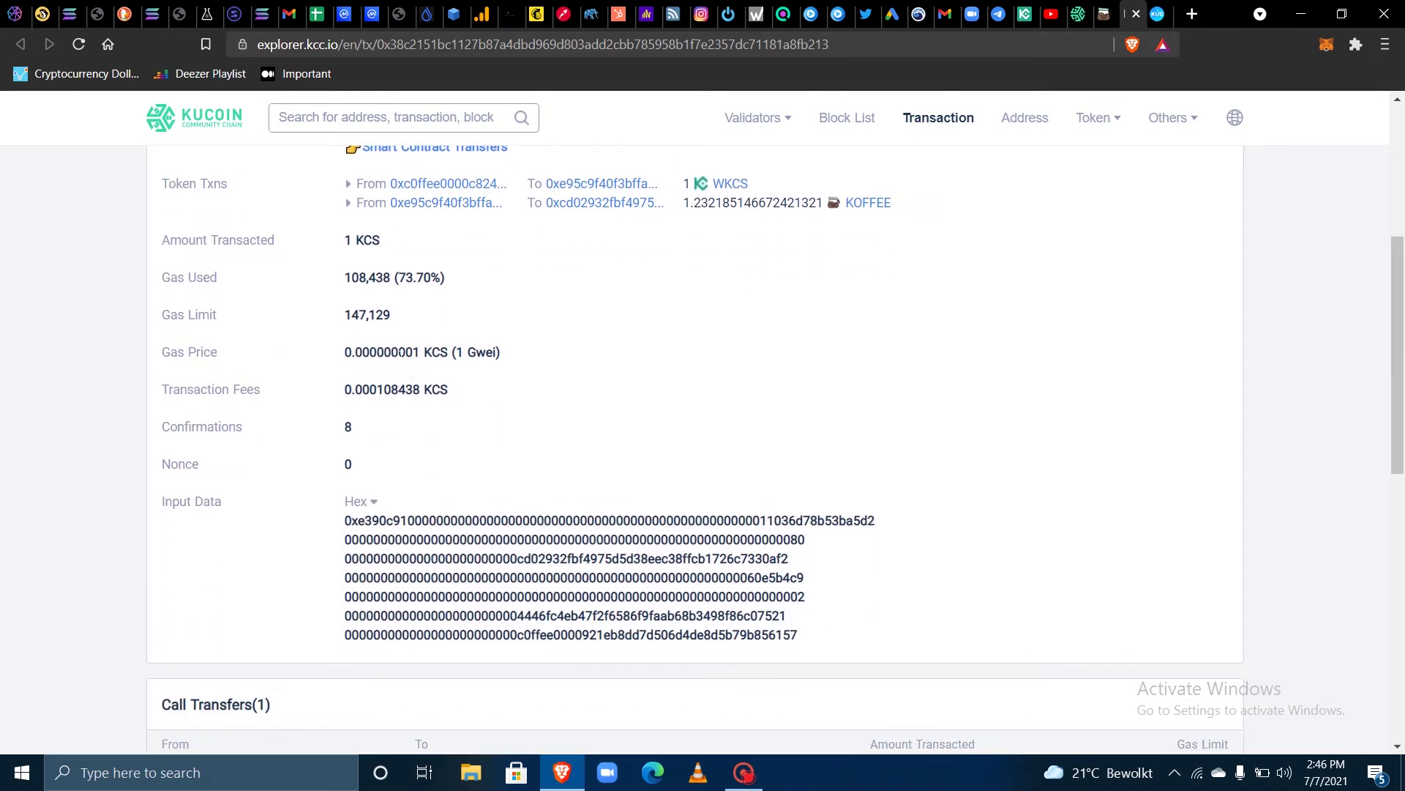
scroll(400, 352, "up", 5)
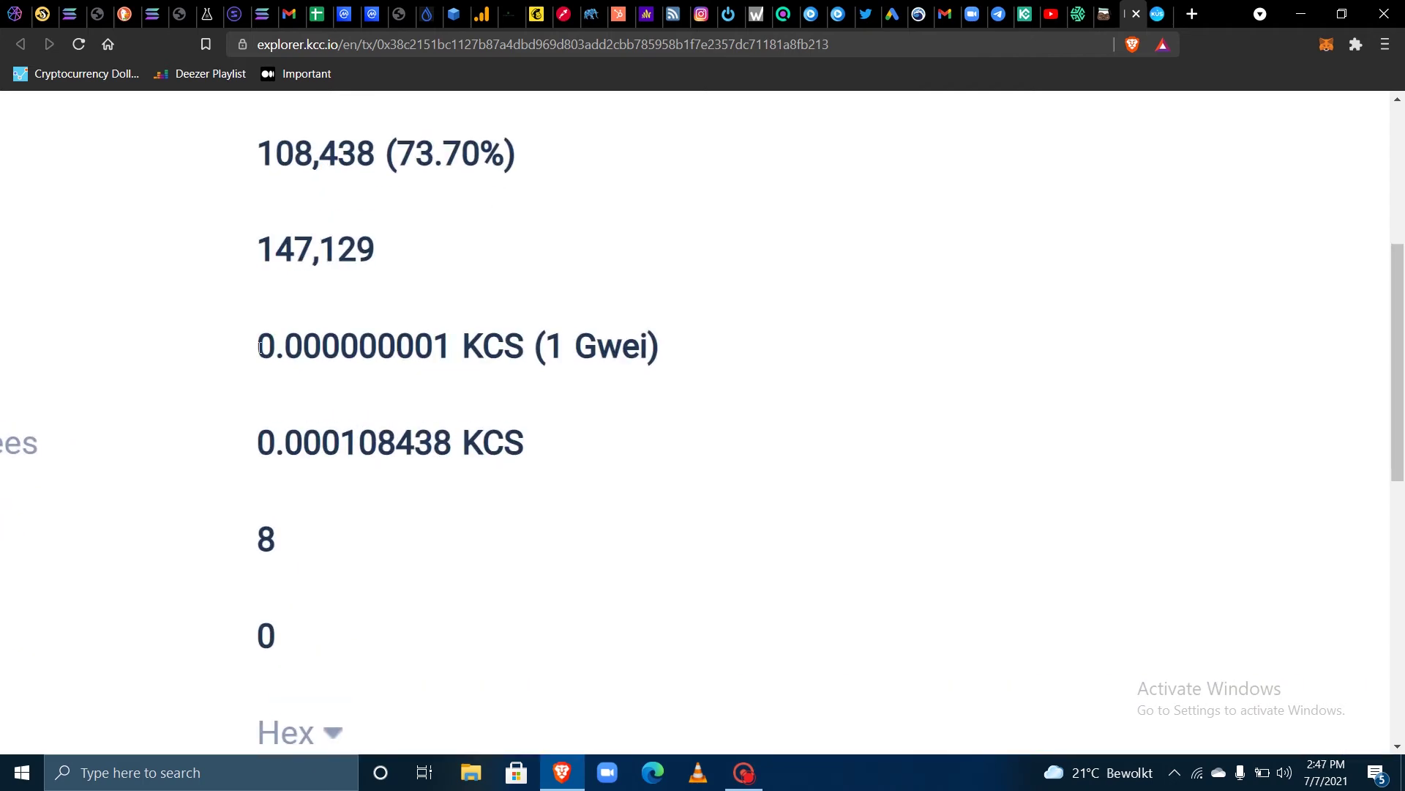
scroll(605, 410, "down", 5)
scroll(608, 418, "up", 5)
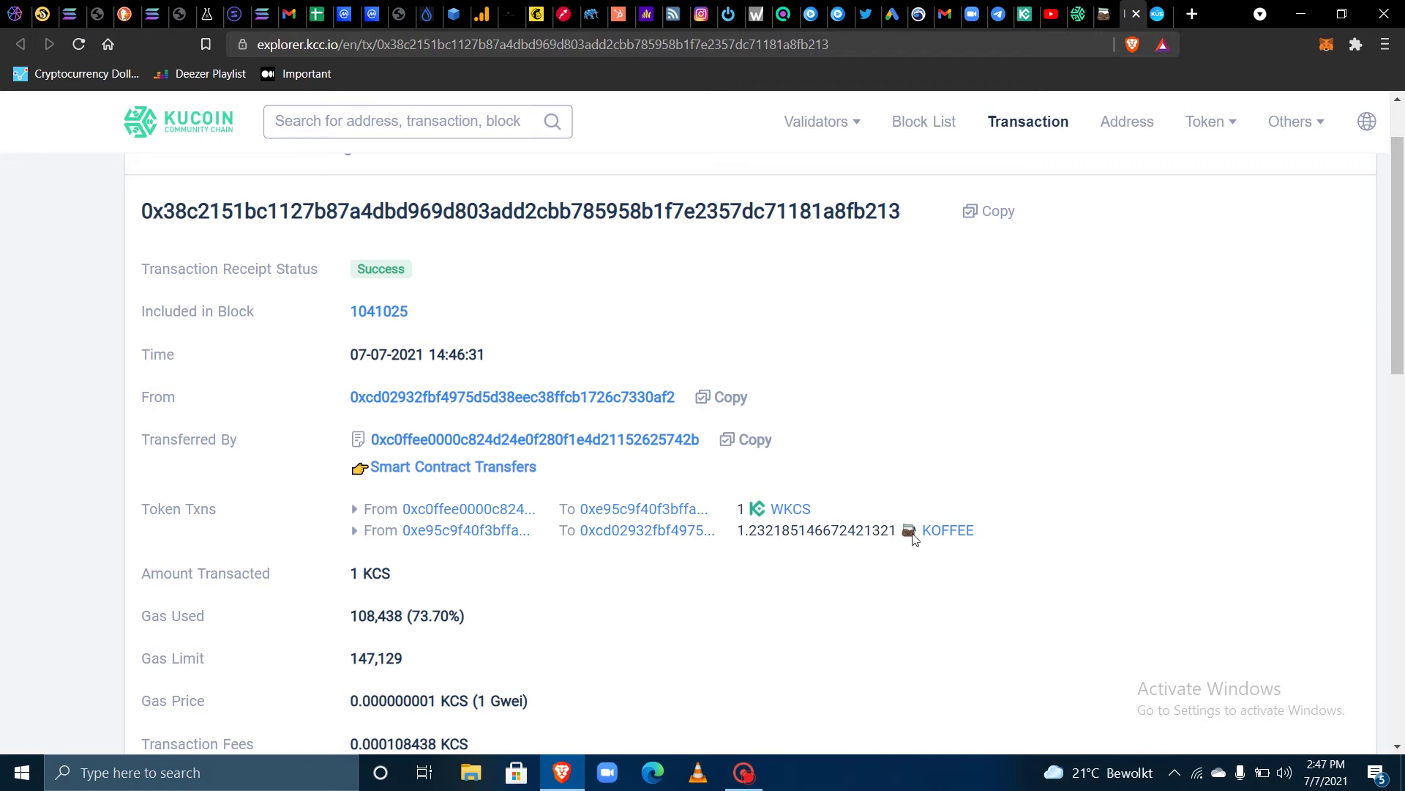
scroll(914, 540, "up", 2)
Return to KoffeeSwap, set the sell amount to 100% of the KOFFEE balance and approve KOFFEE spending in MetaMask
left_click(1105, 13)
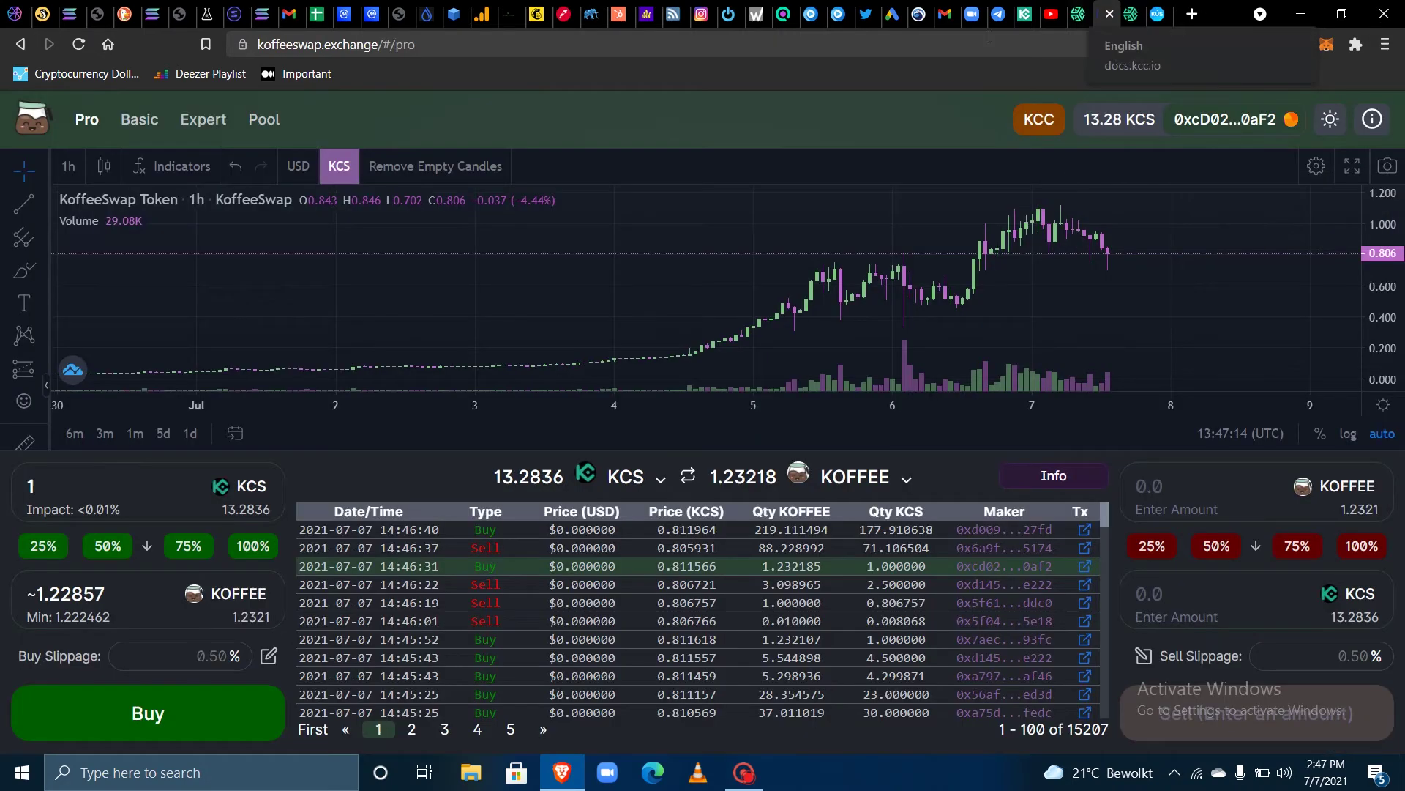
scroll(1031, 335, "down", 2)
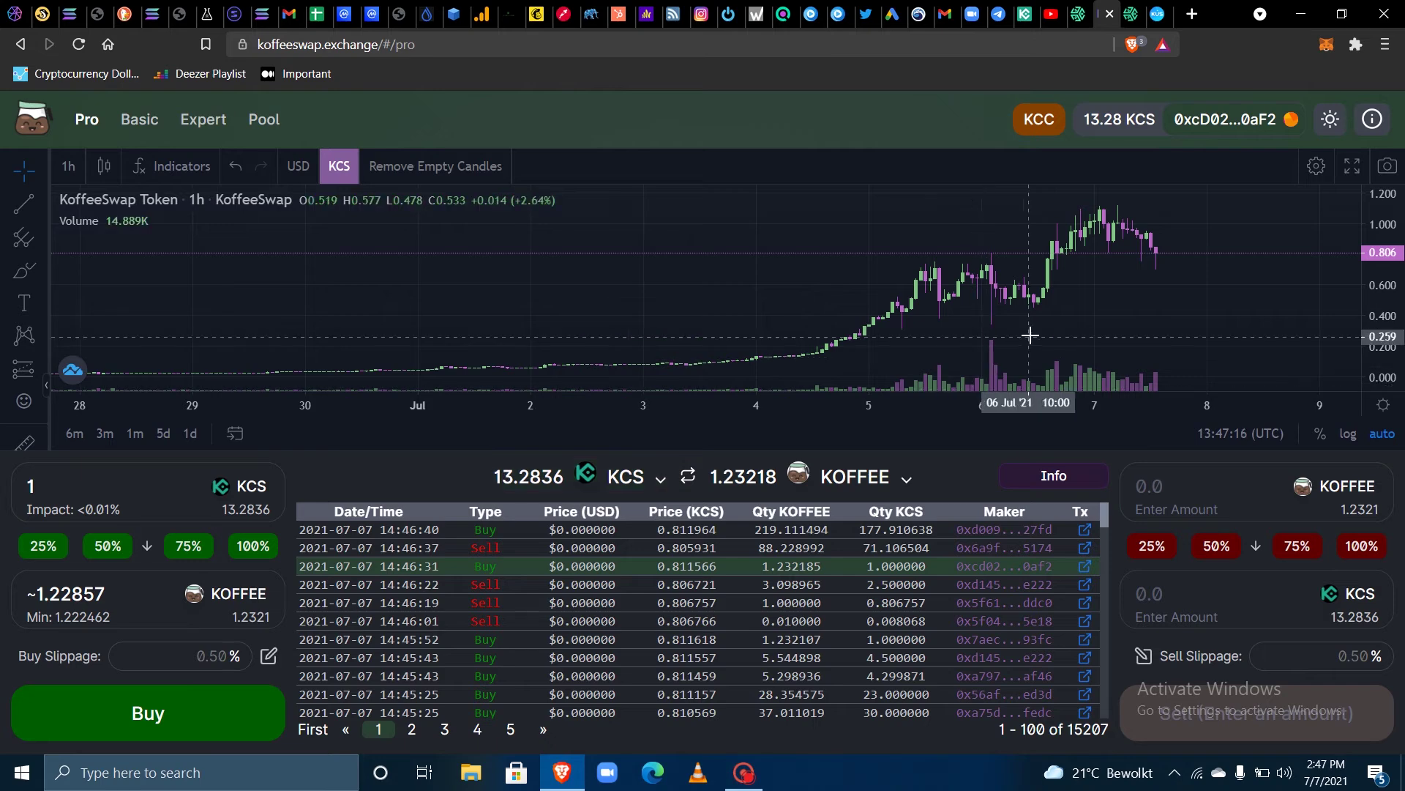
scroll(1030, 335, "up", 1)
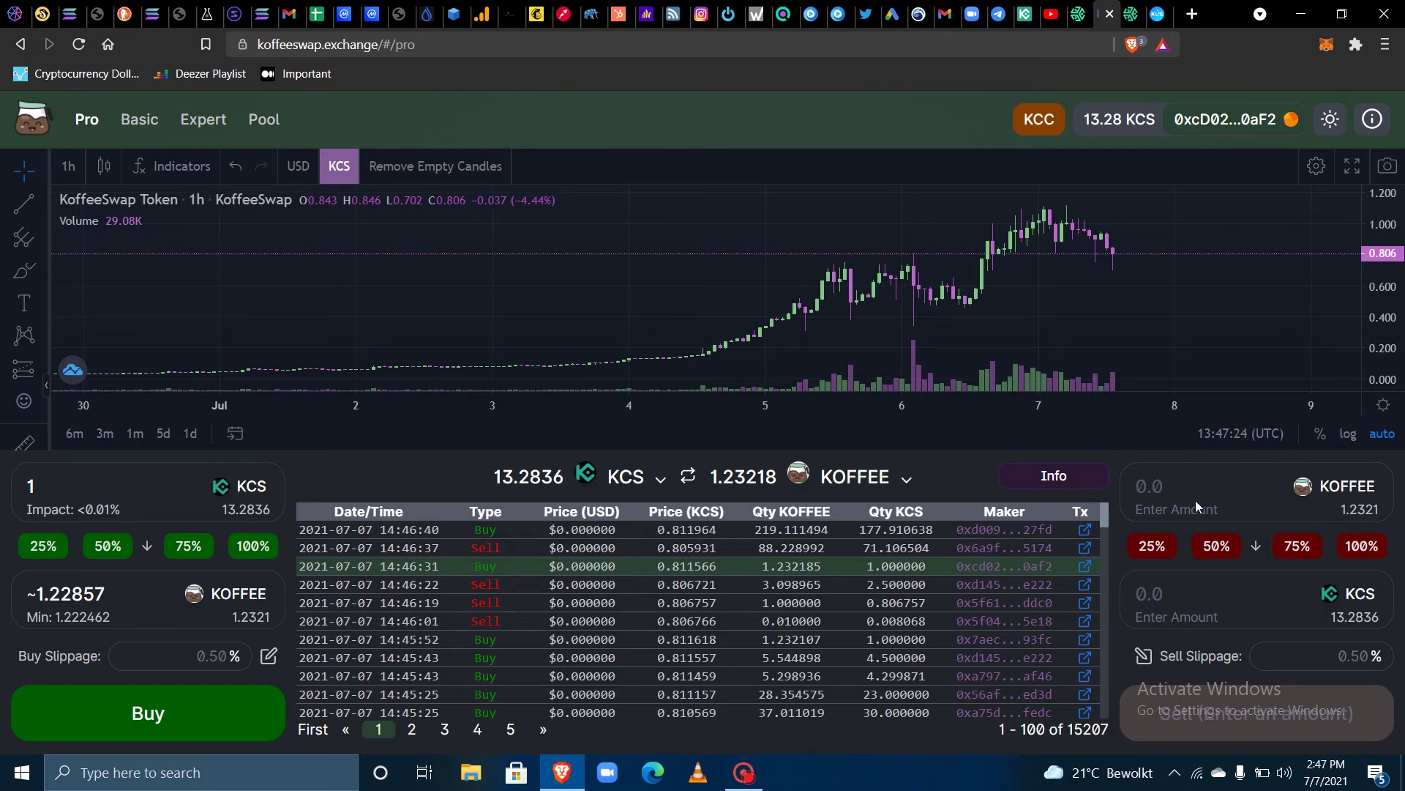
left_click(1350, 547)
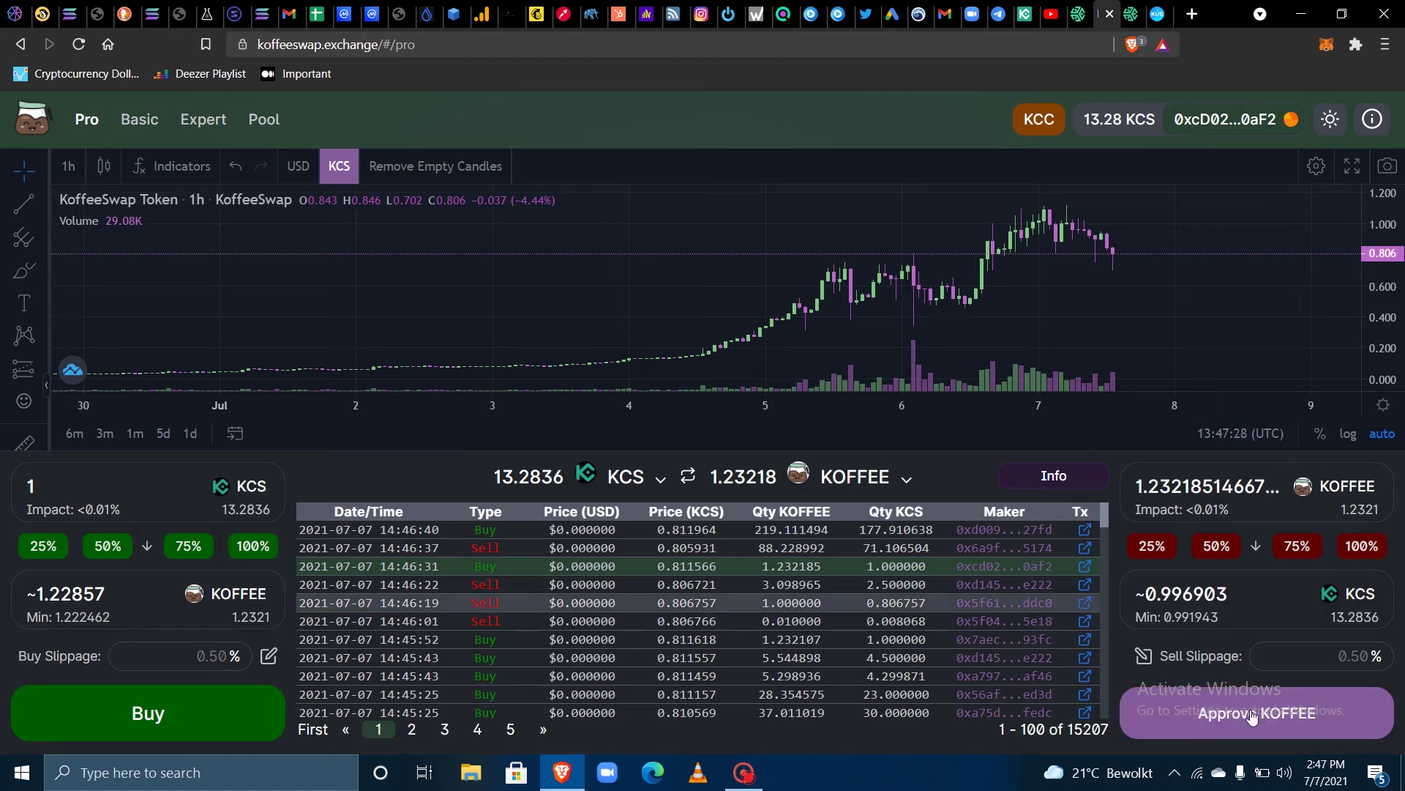
left_click(1280, 731)
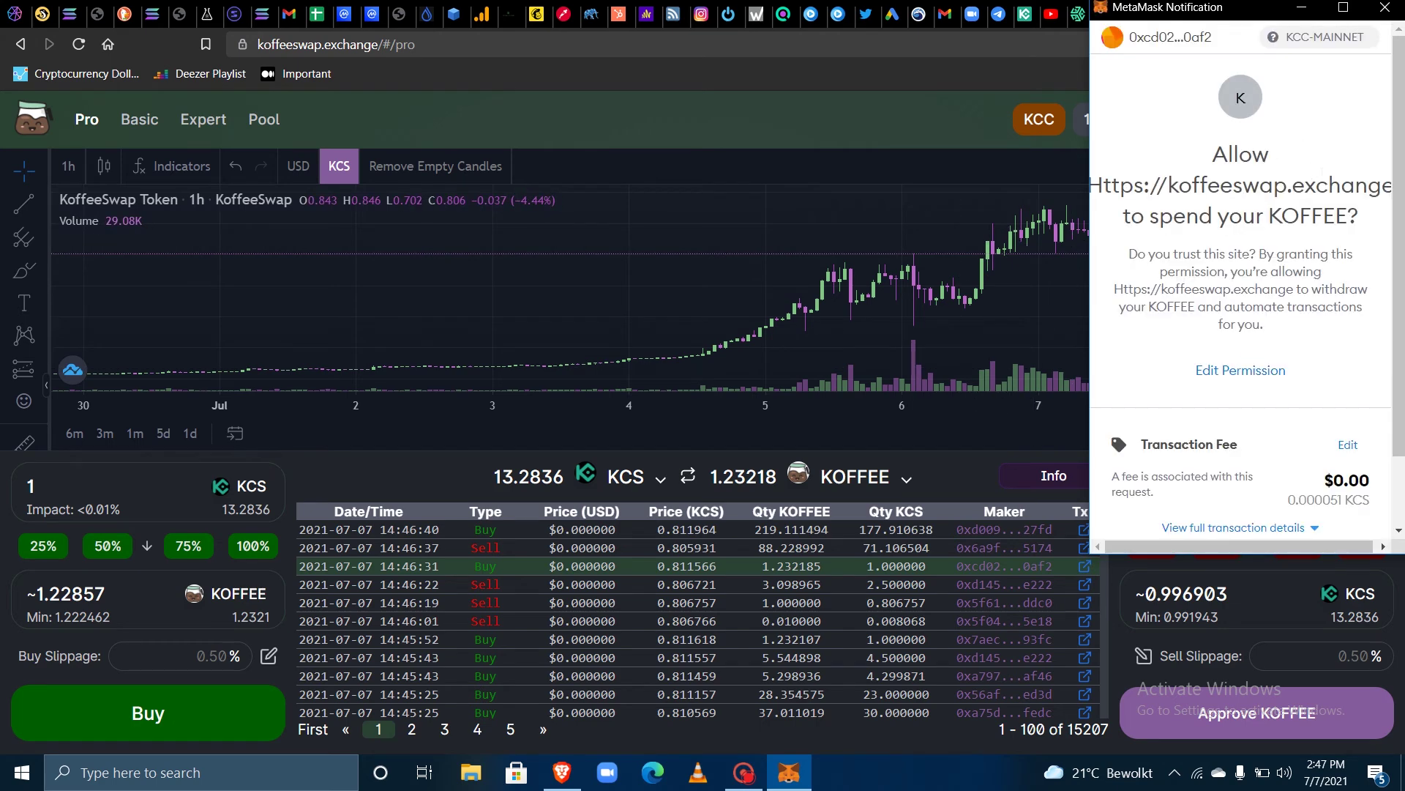
scroll(1244, 366, "down", 2)
left_click(1318, 512)
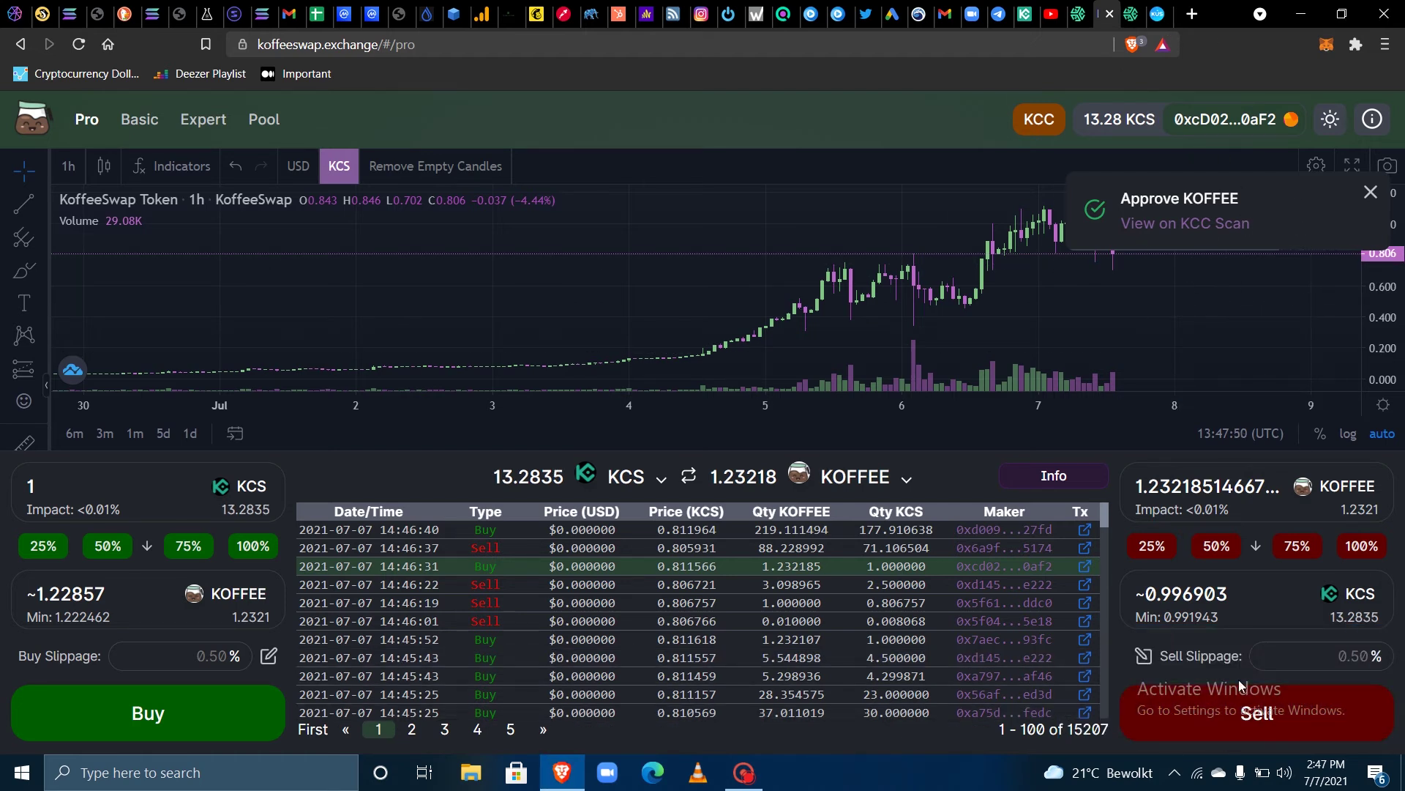
Sell the entered KOFFEE amount for KCS, confirming the transaction in MetaMask and dismissing its notification
left_click(1256, 714)
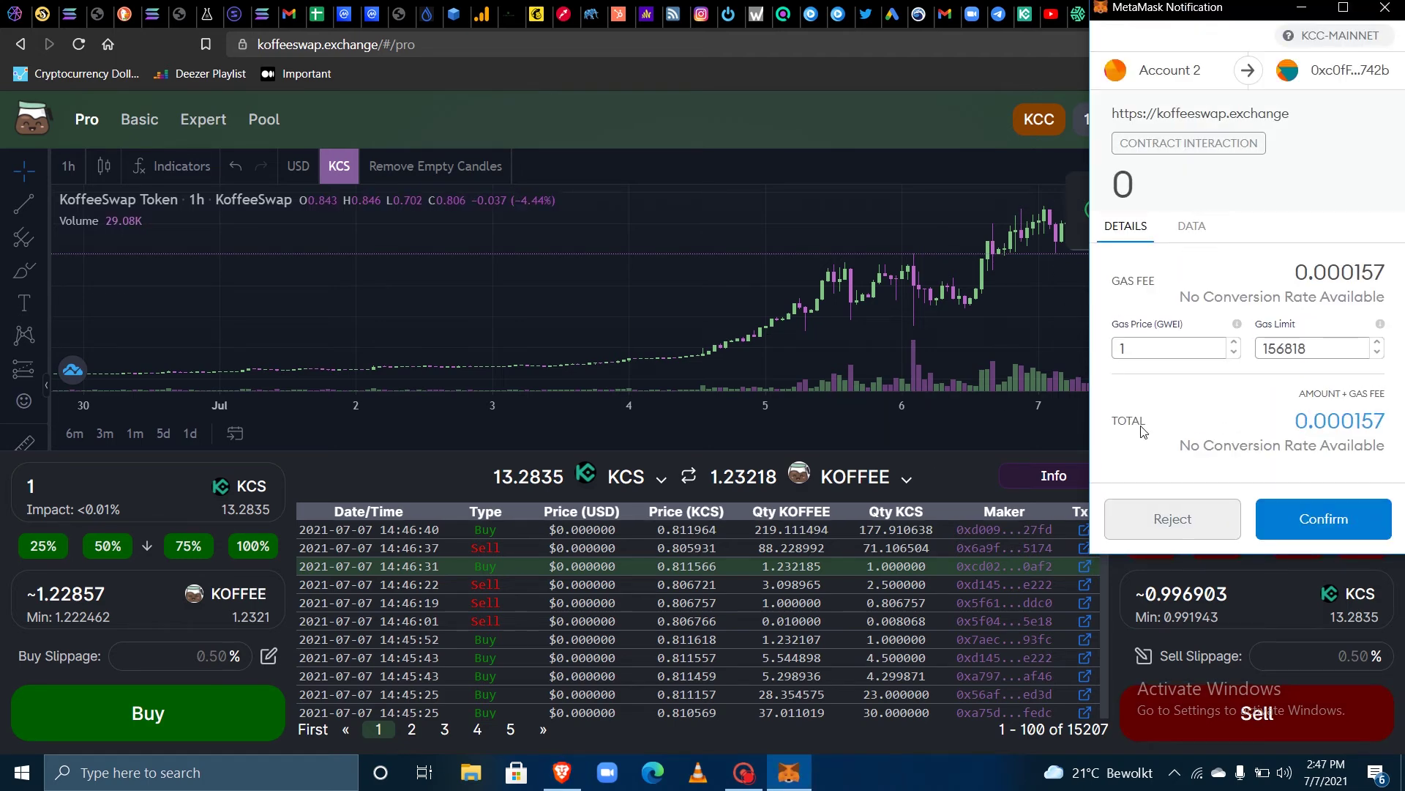
left_click(1369, 517)
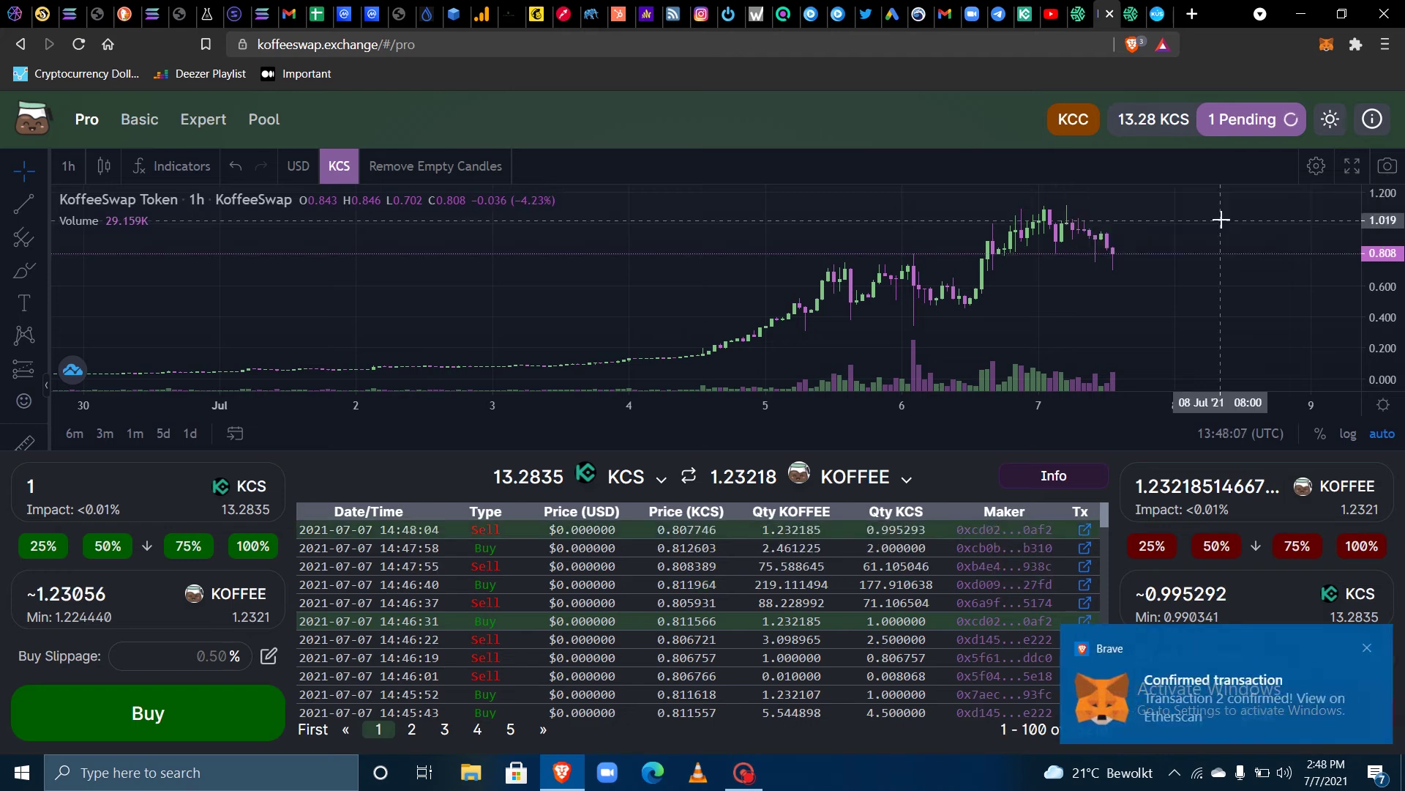
left_click(1366, 649)
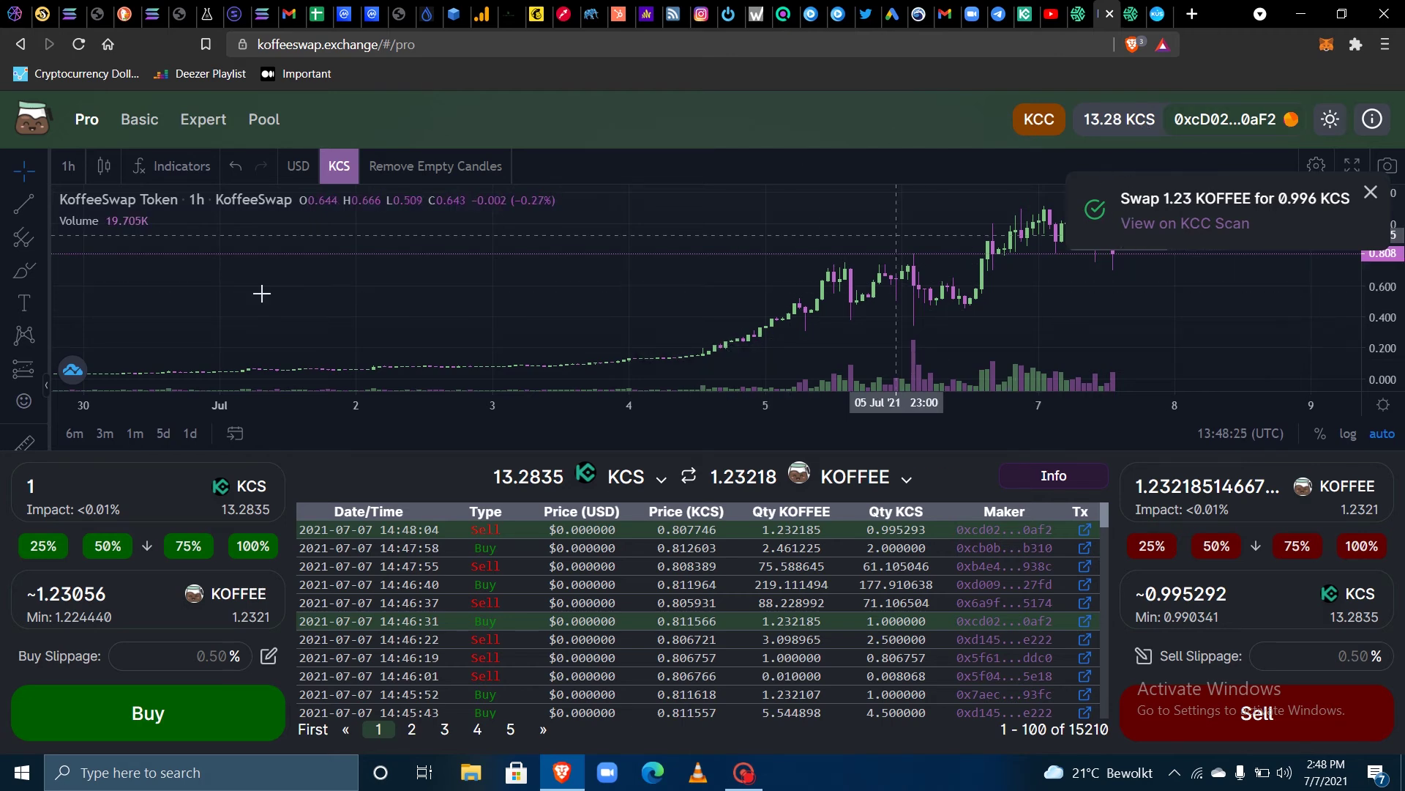
Open the completed KOFFEE-to-KCS swap on KCC Scan and examine its token transfers, gas and transaction fee
left_click(1204, 227)
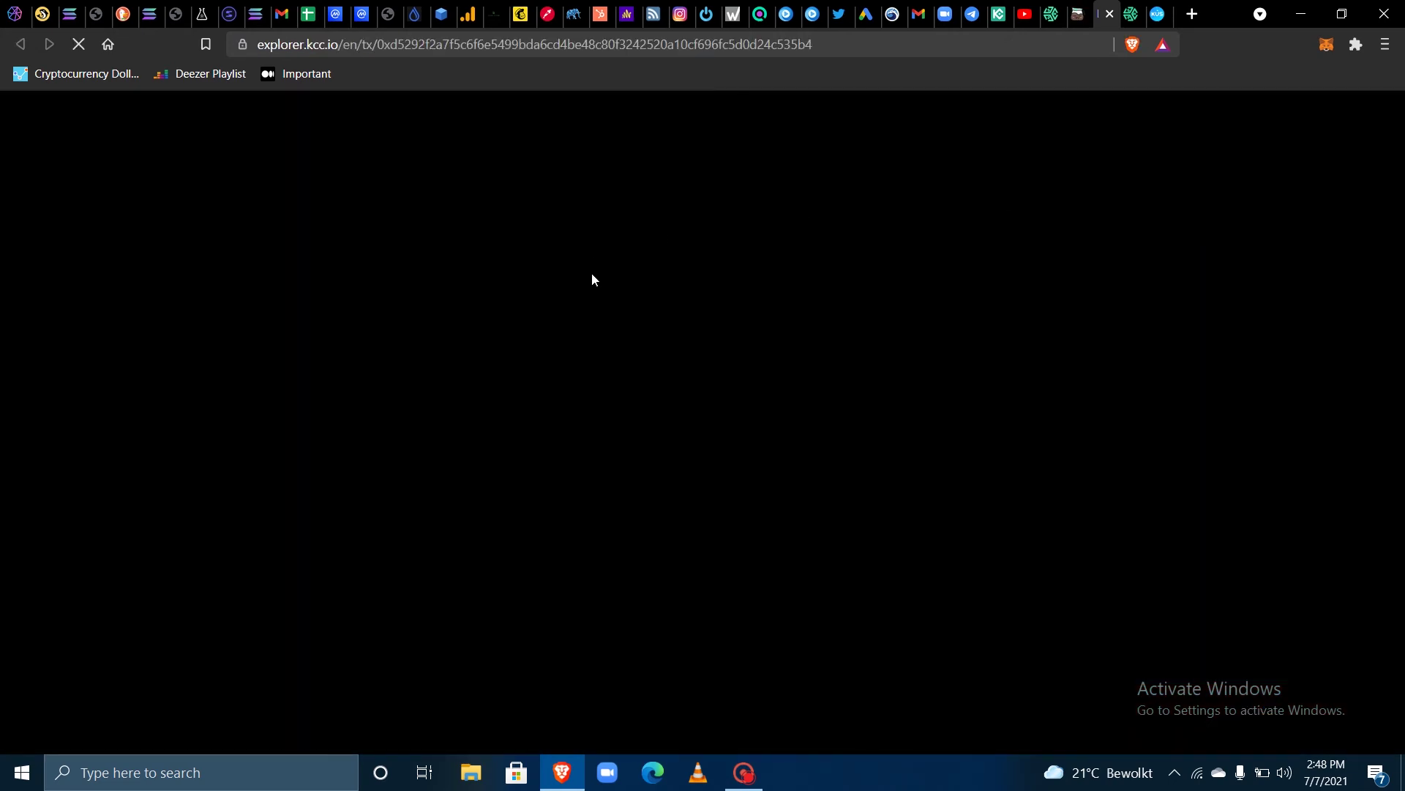
scroll(650, 333, "down", 3)
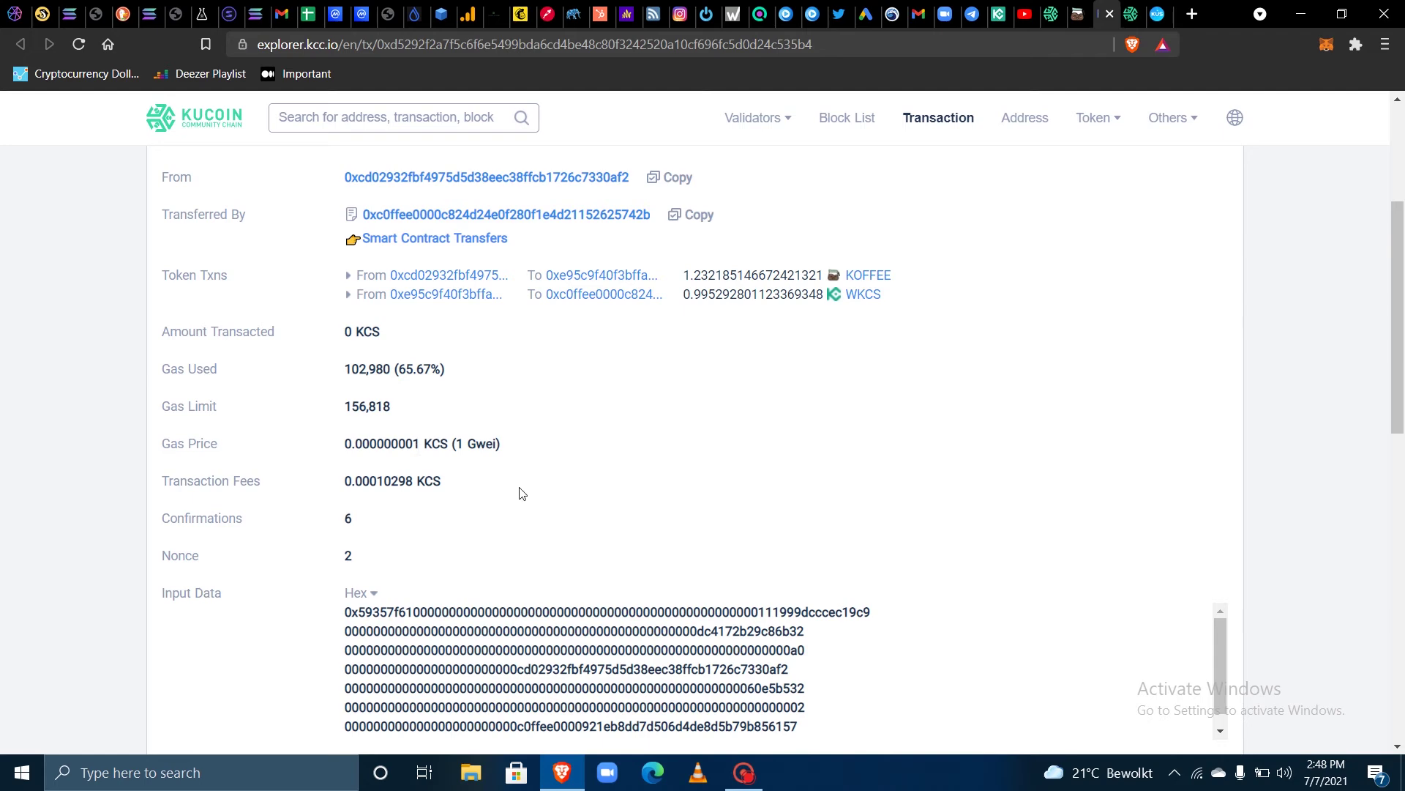
scroll(519, 498, "up", 1)
Return to the KoffeeSwap Pro page and check the remaining KOFFEE balance and the price chart
left_click(1077, 14)
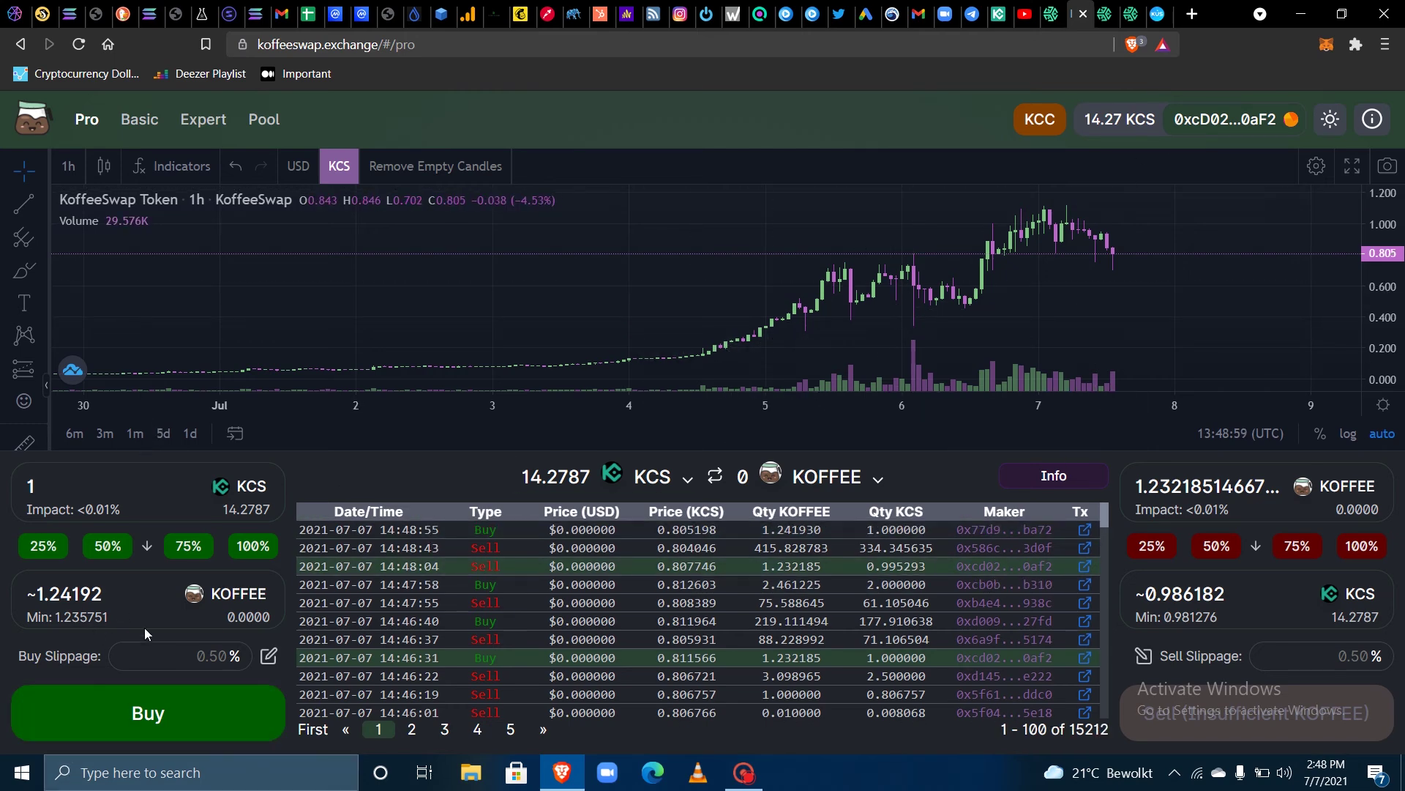
left_click_drag(223, 621, 274, 617)
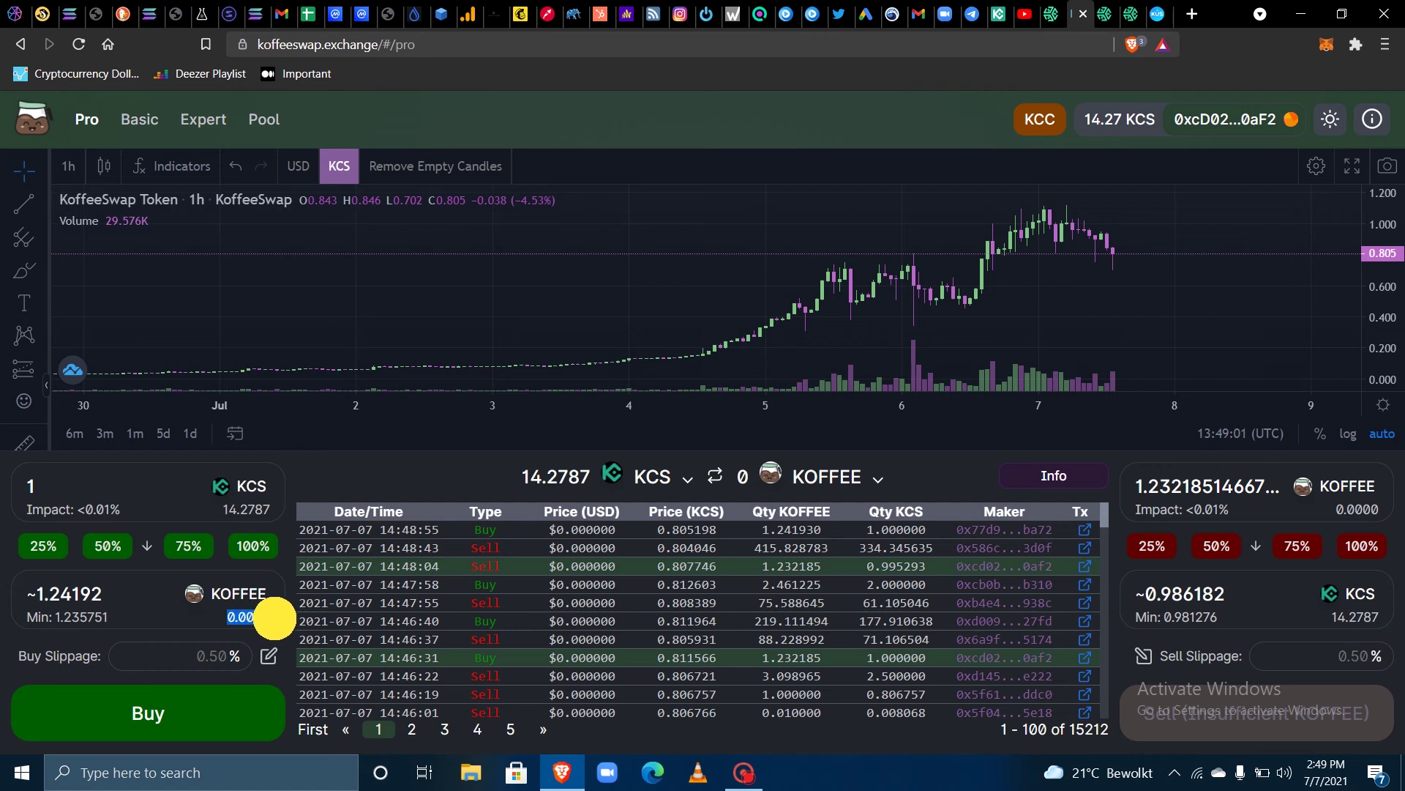
left_click(326, 482)
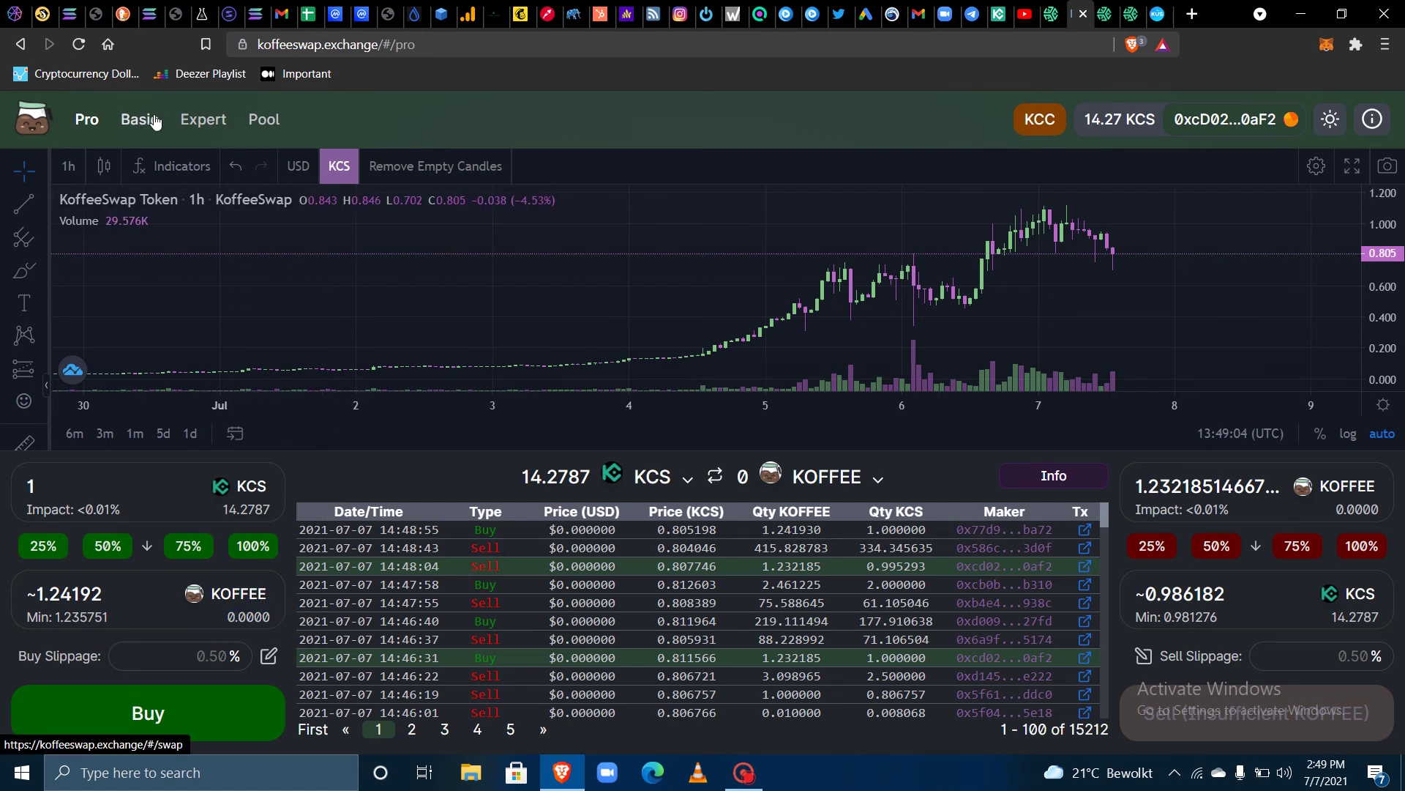
scroll(946, 324, "up", 3)
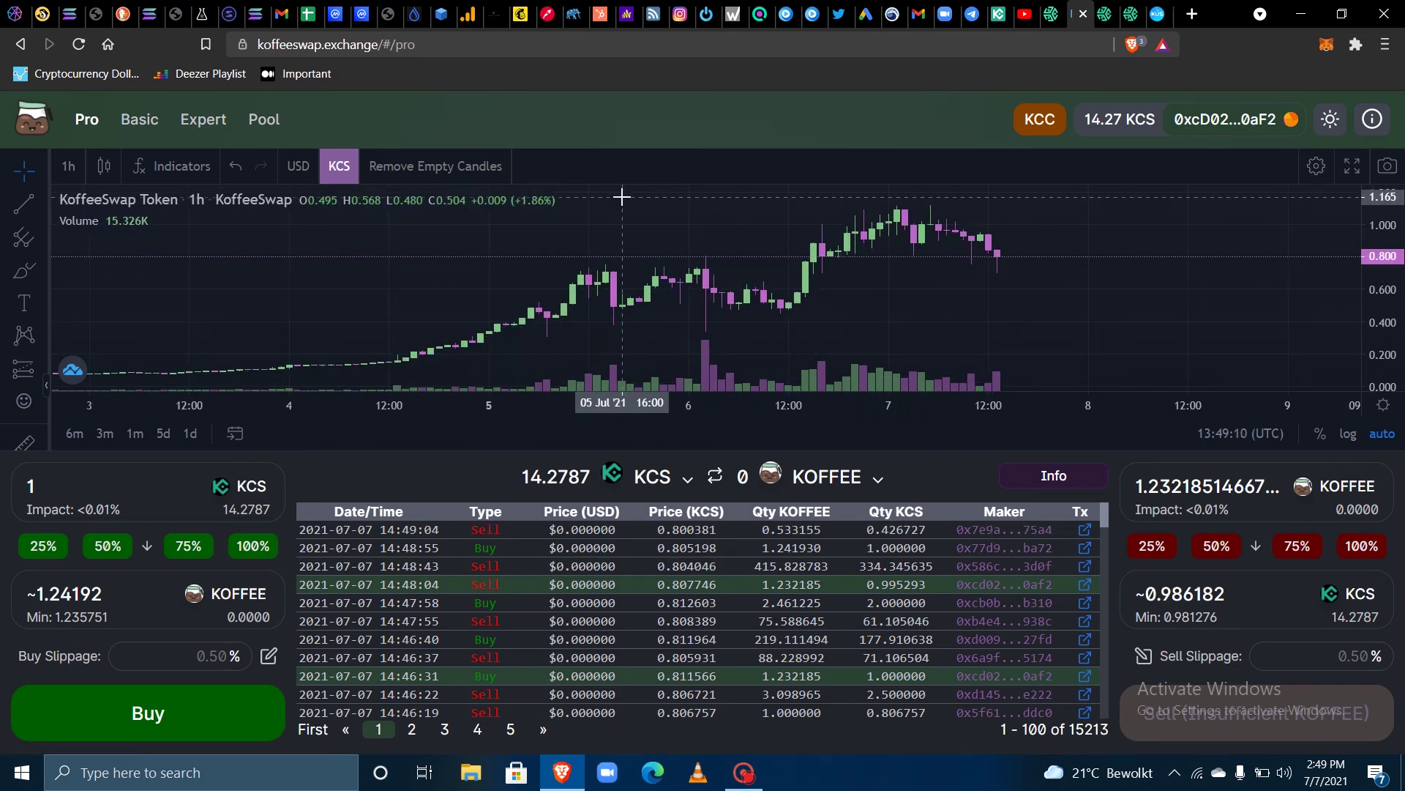
Set up a swap of 1 KCS to KOFFEE in the Basic trading mode
left_click(139, 122)
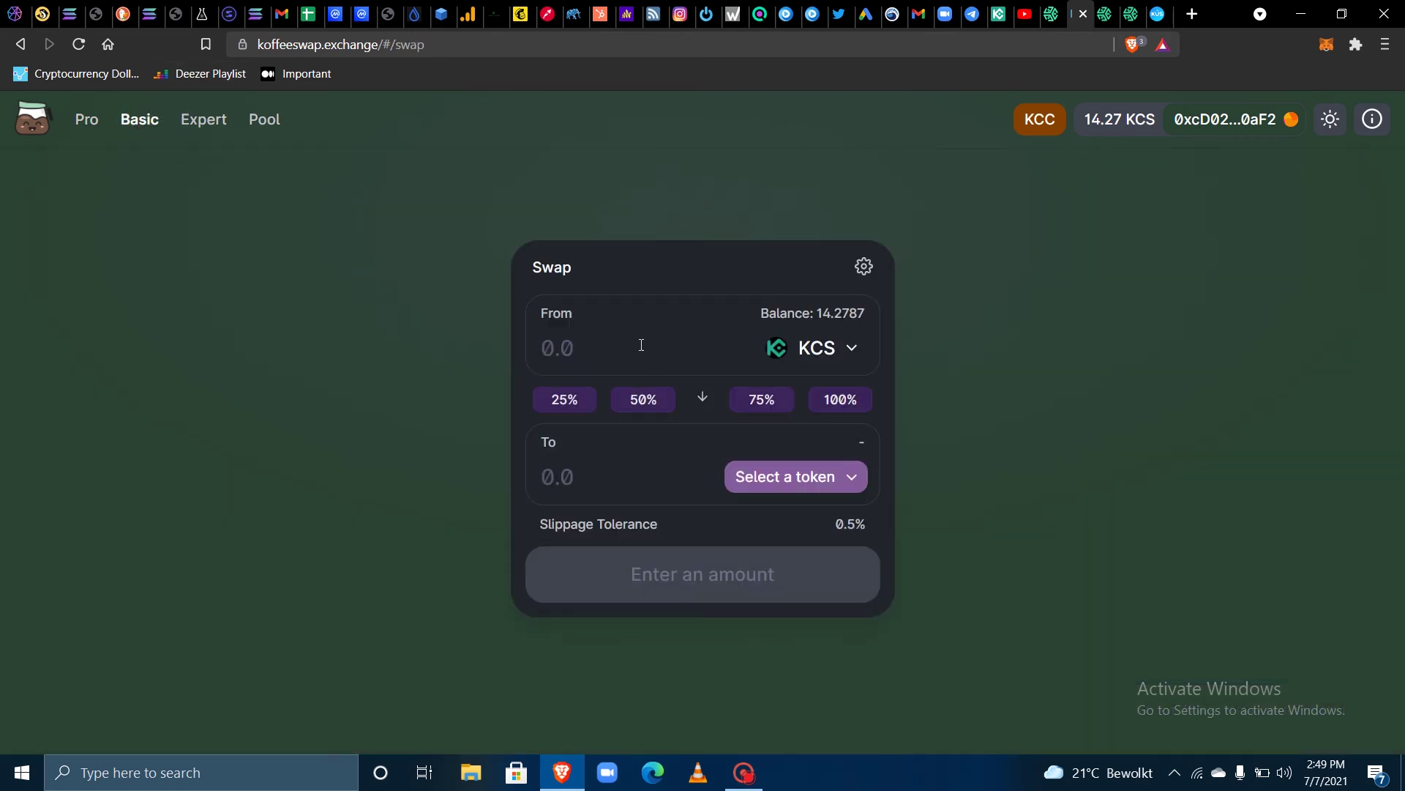
left_click(808, 464)
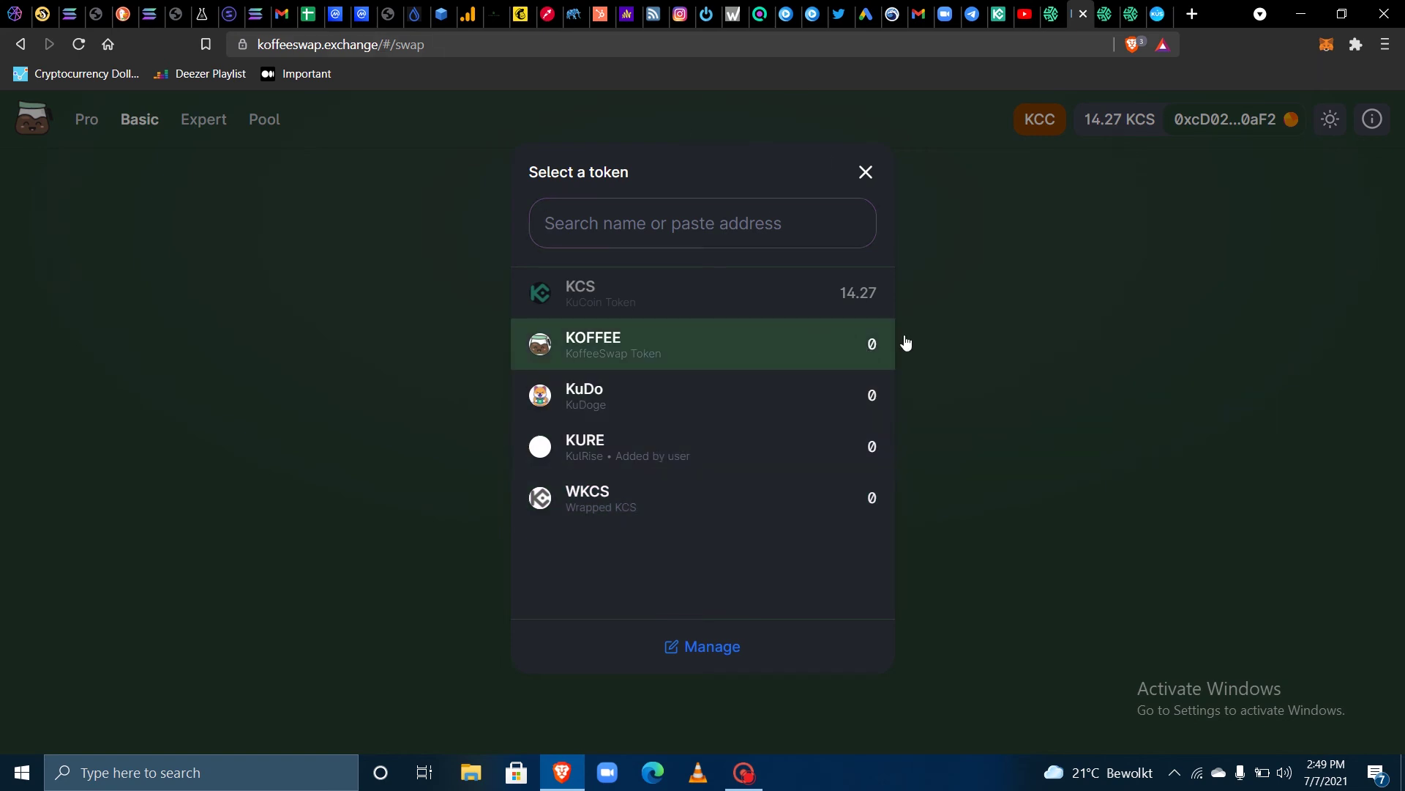
left_click(836, 337)
left_click(682, 354)
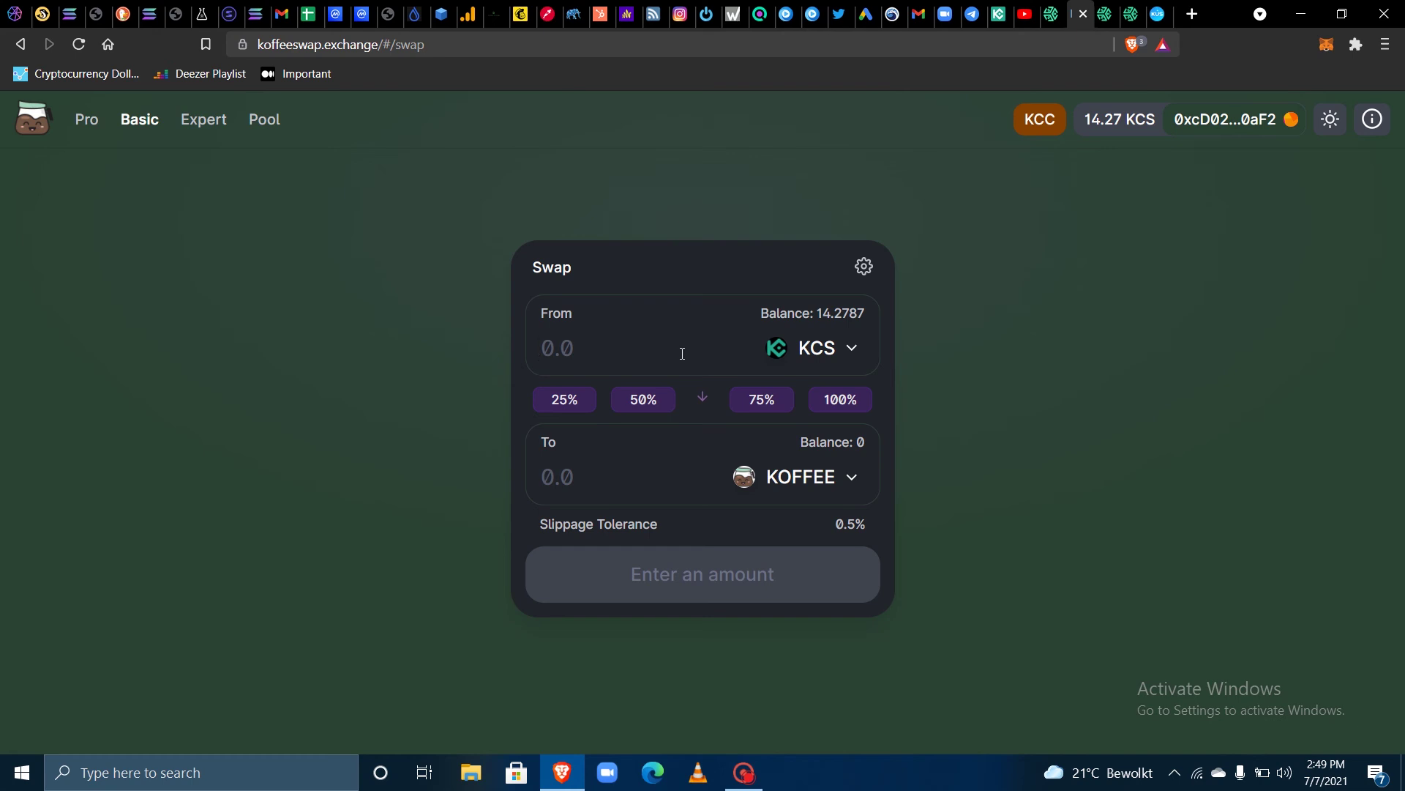
type("1")
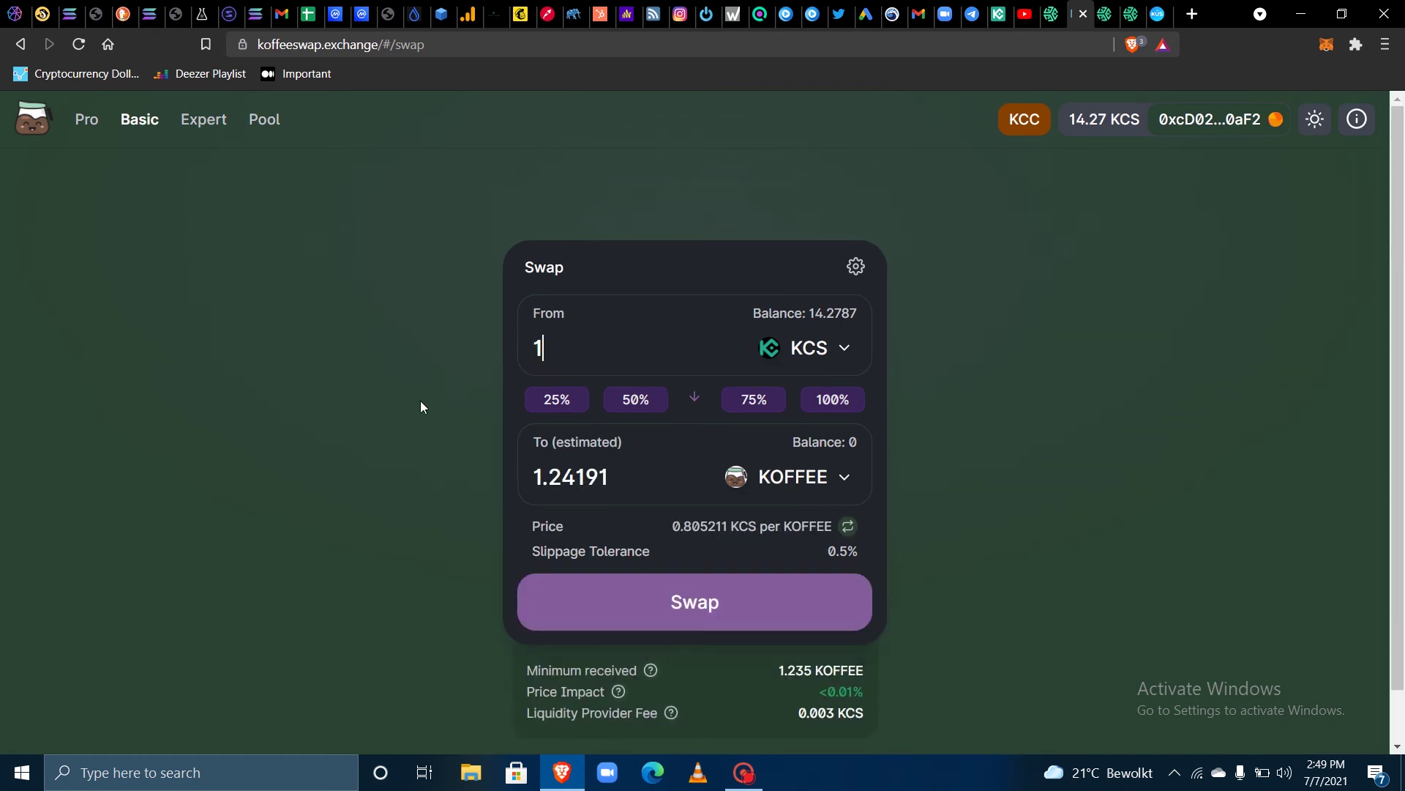
Submit the 1 KCS to KOFFEE swap and confirm the transaction in MetaMask
left_click(627, 602)
left_click(631, 569)
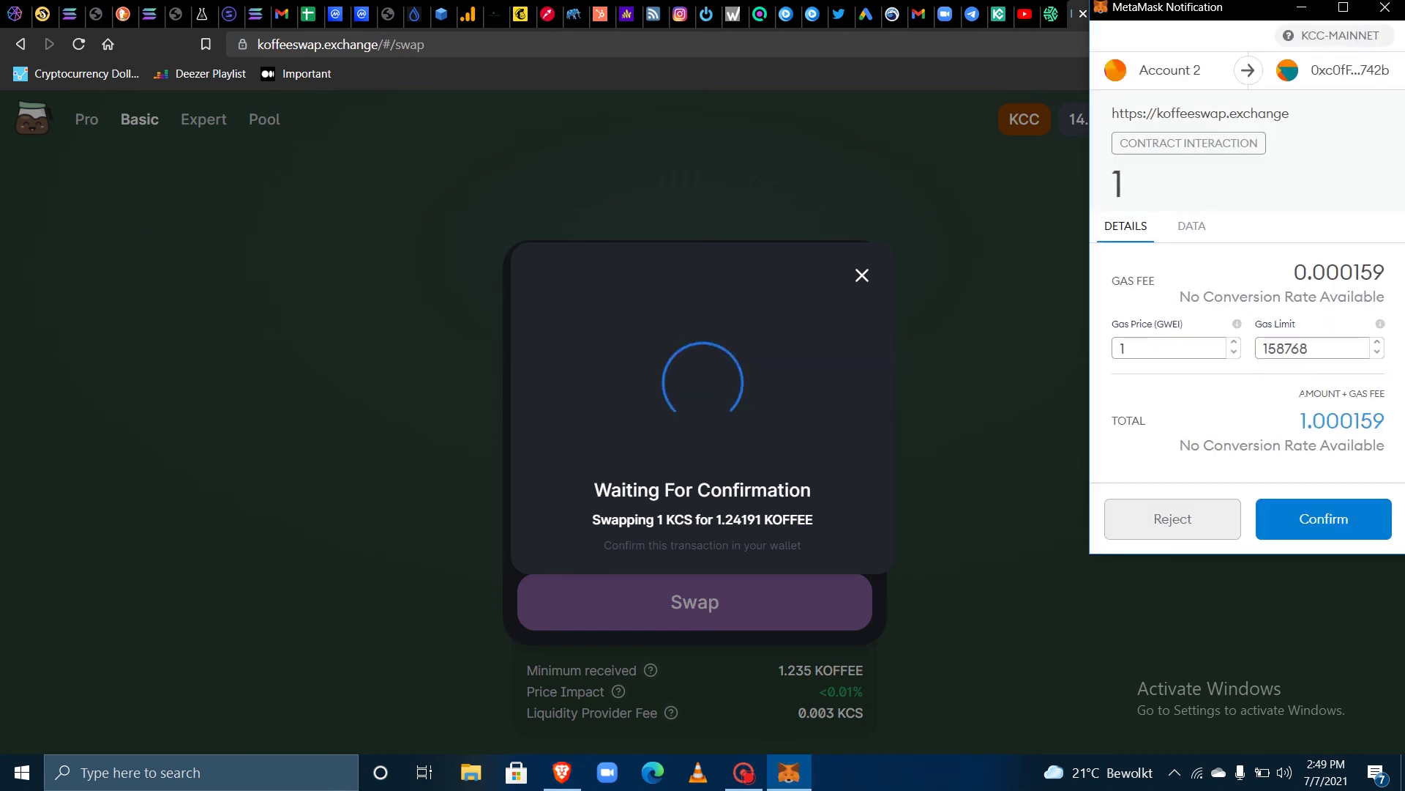
left_click(1333, 520)
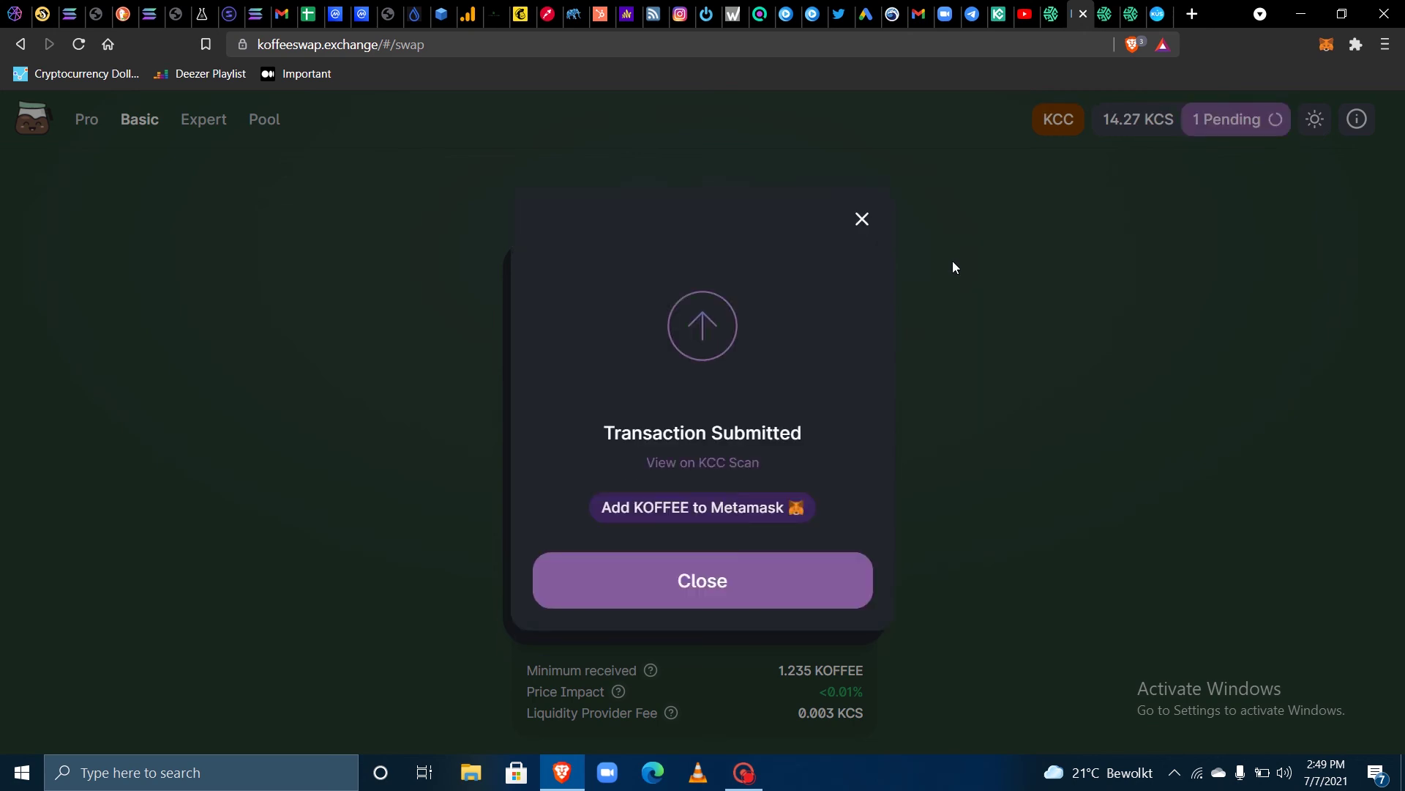
Add the KOFFEE token to MetaMask, approve the request and close the submitted transaction dialog
left_click(674, 507)
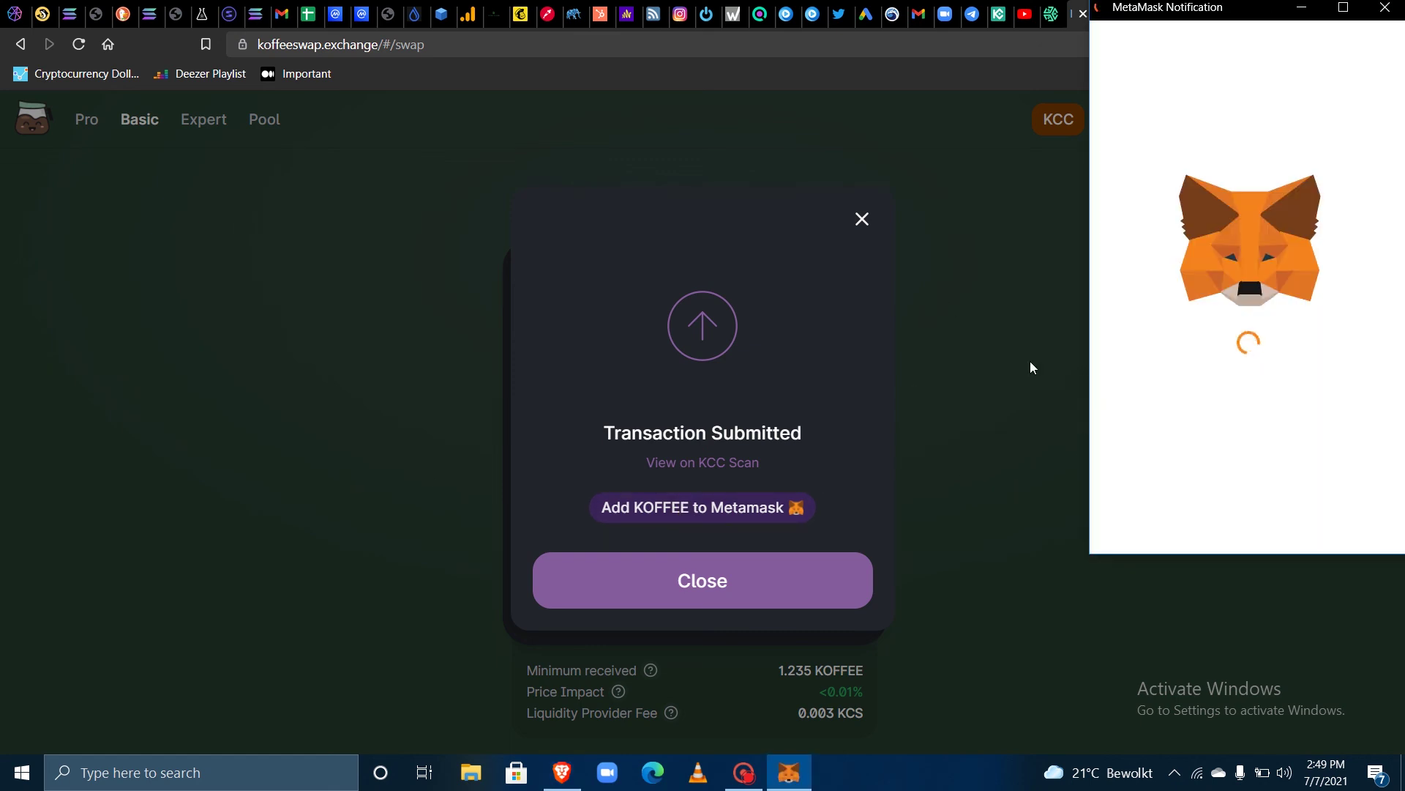
left_click(1318, 518)
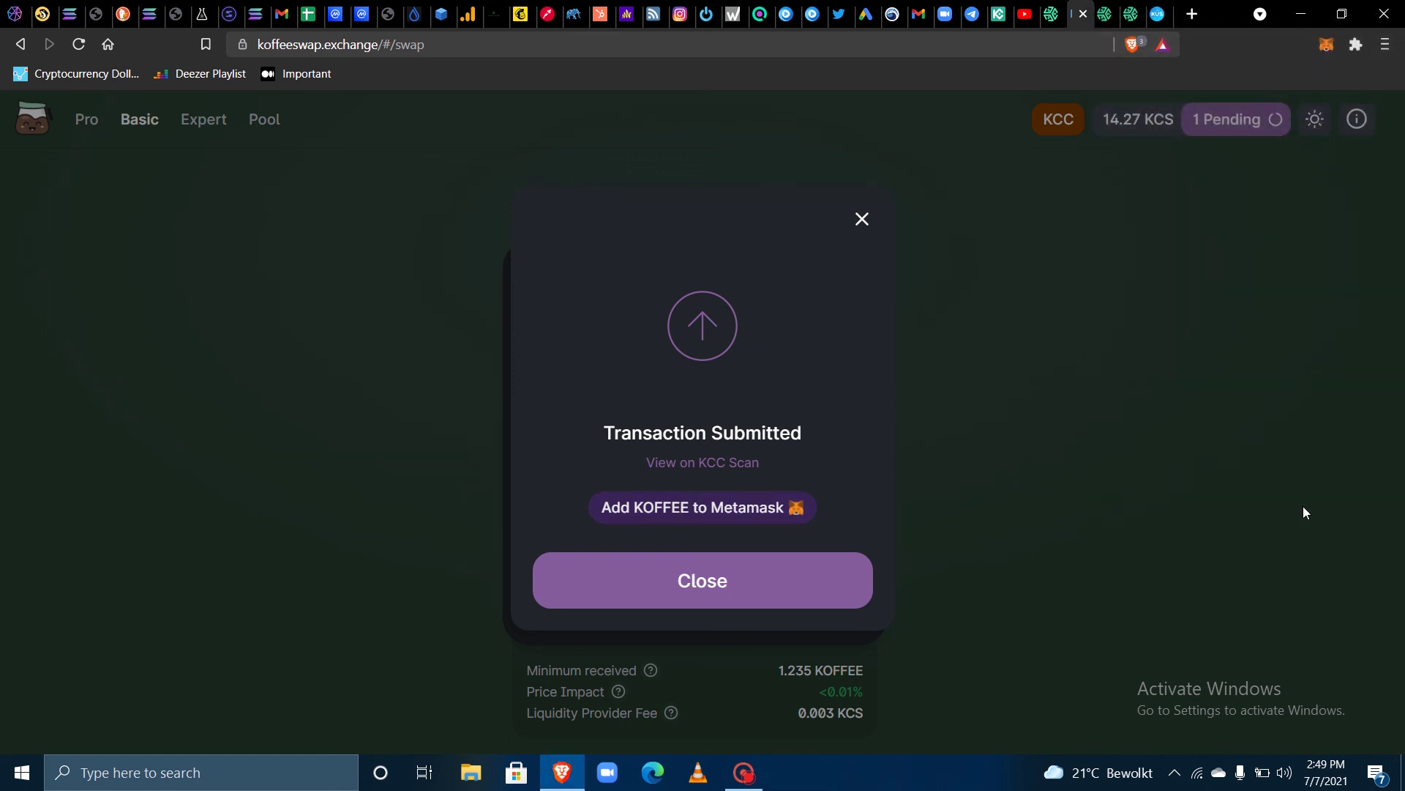
left_click(803, 559)
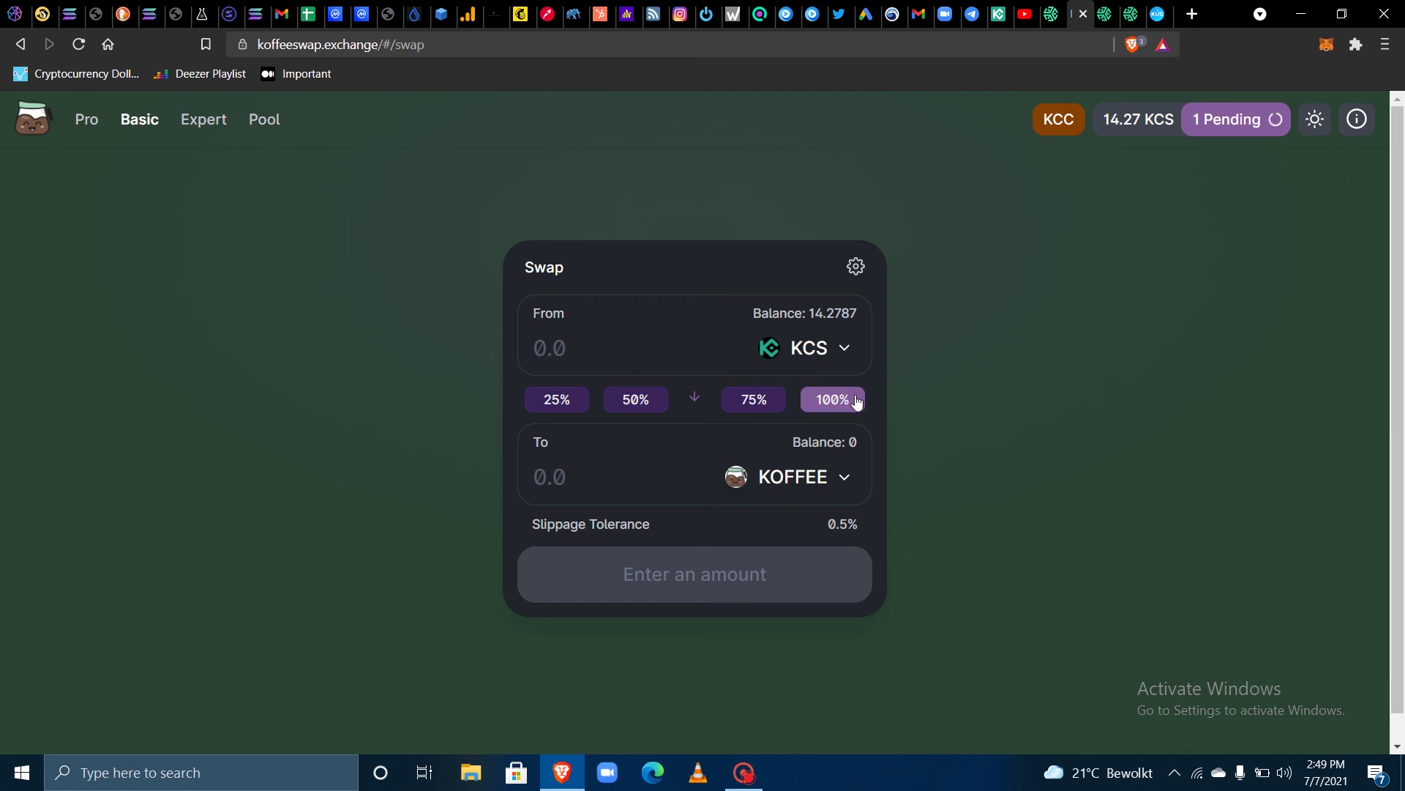
Switch to Expert trading mode, try the 3% and 25% slippage presets, set slippage back to 0.5% and select the transaction deadline
left_click(208, 123)
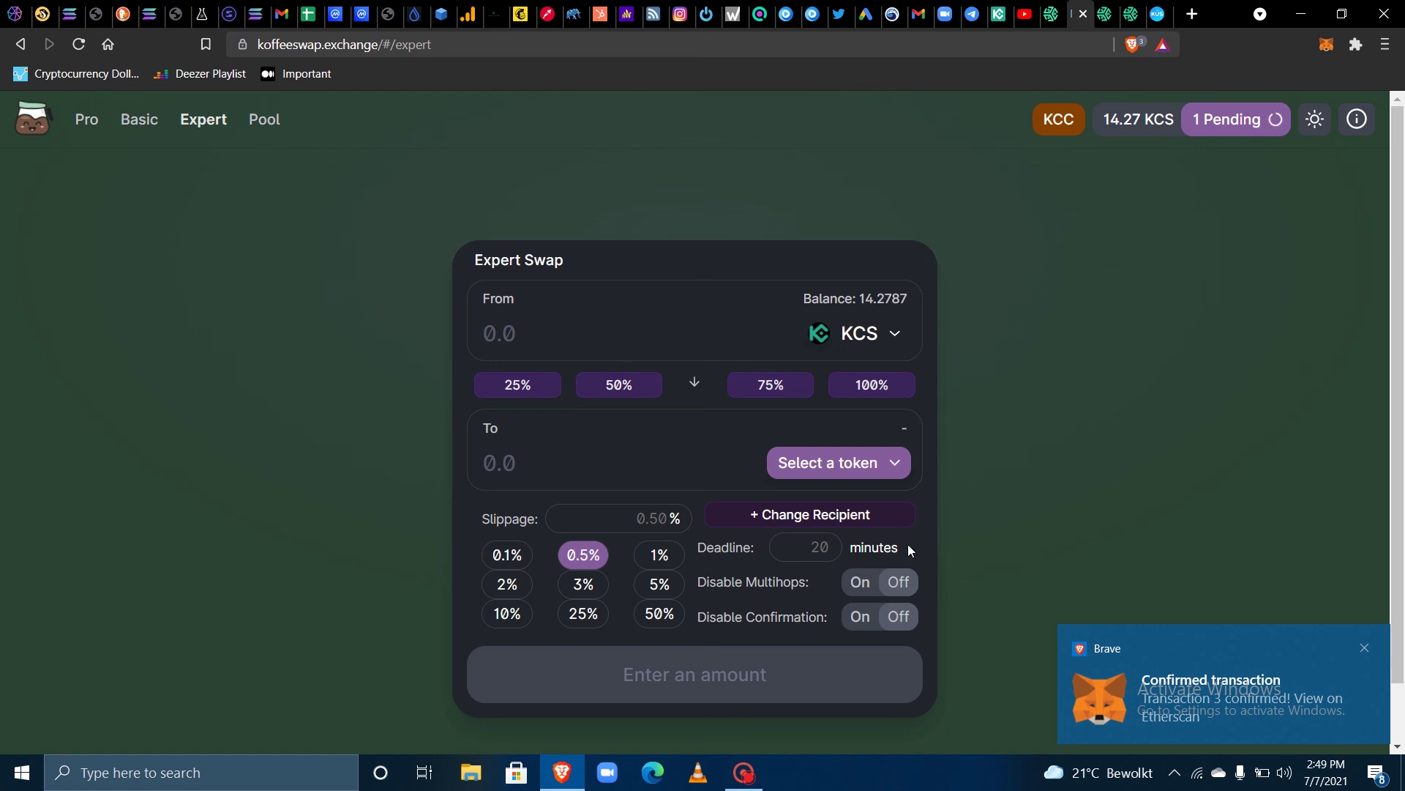
left_click(584, 584)
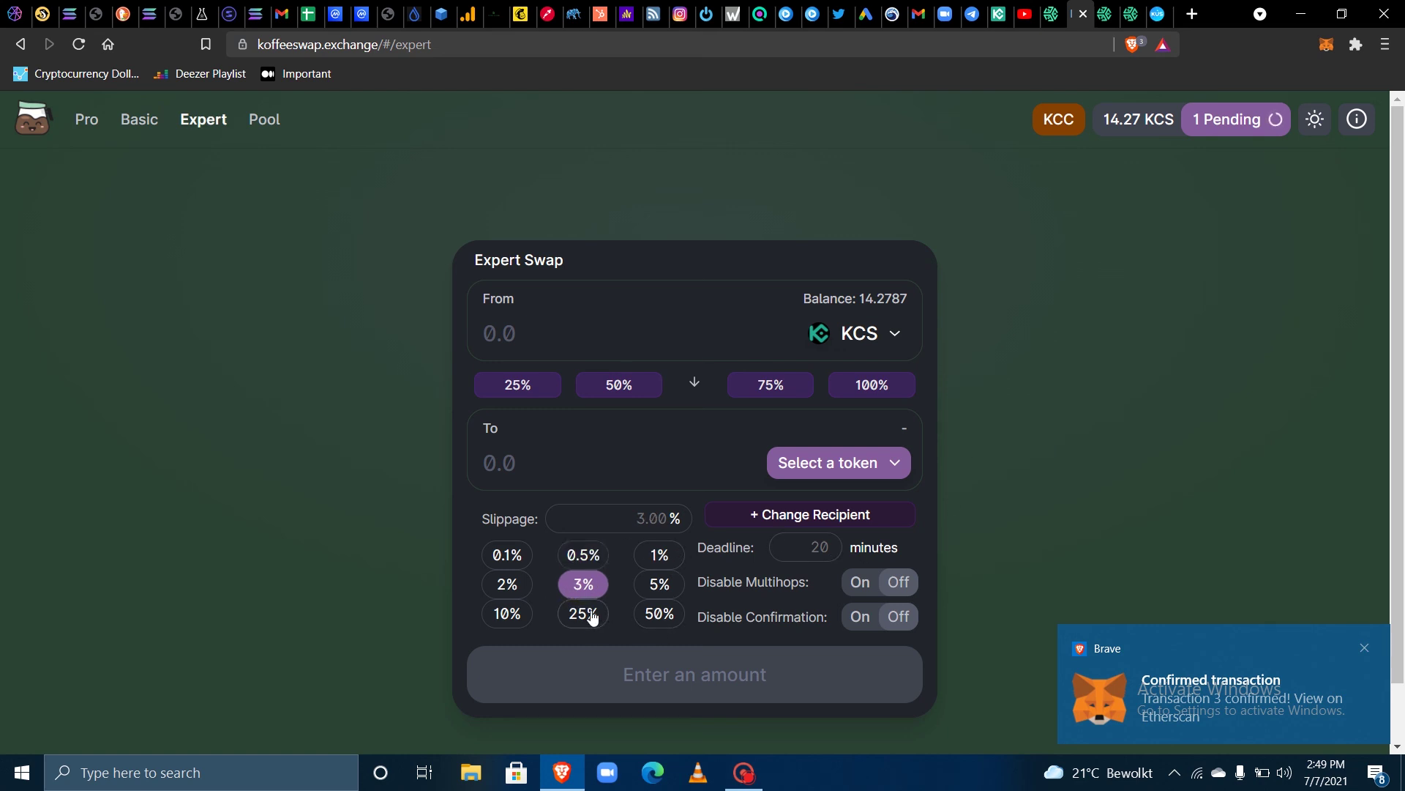
left_click(583, 613)
left_click(584, 554)
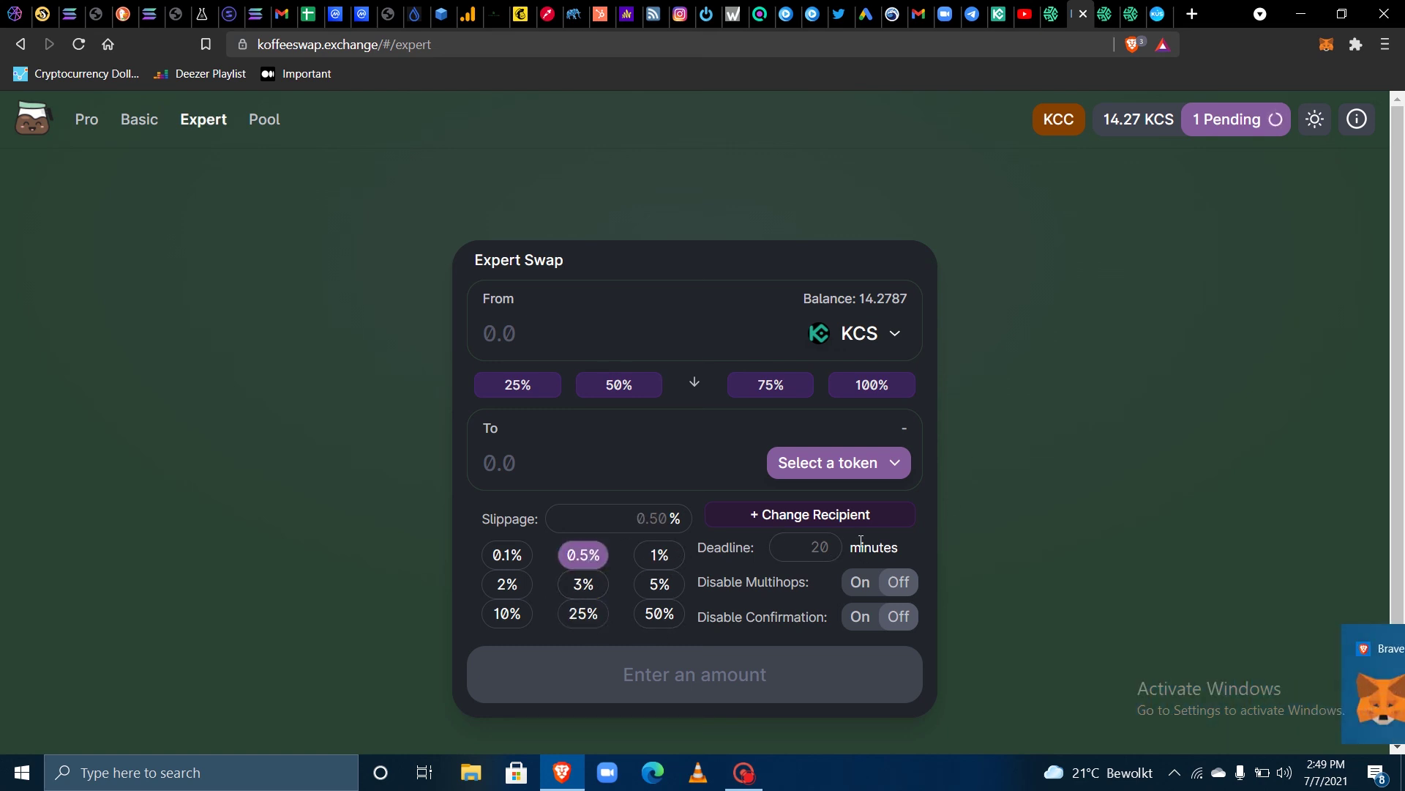
left_click(823, 546)
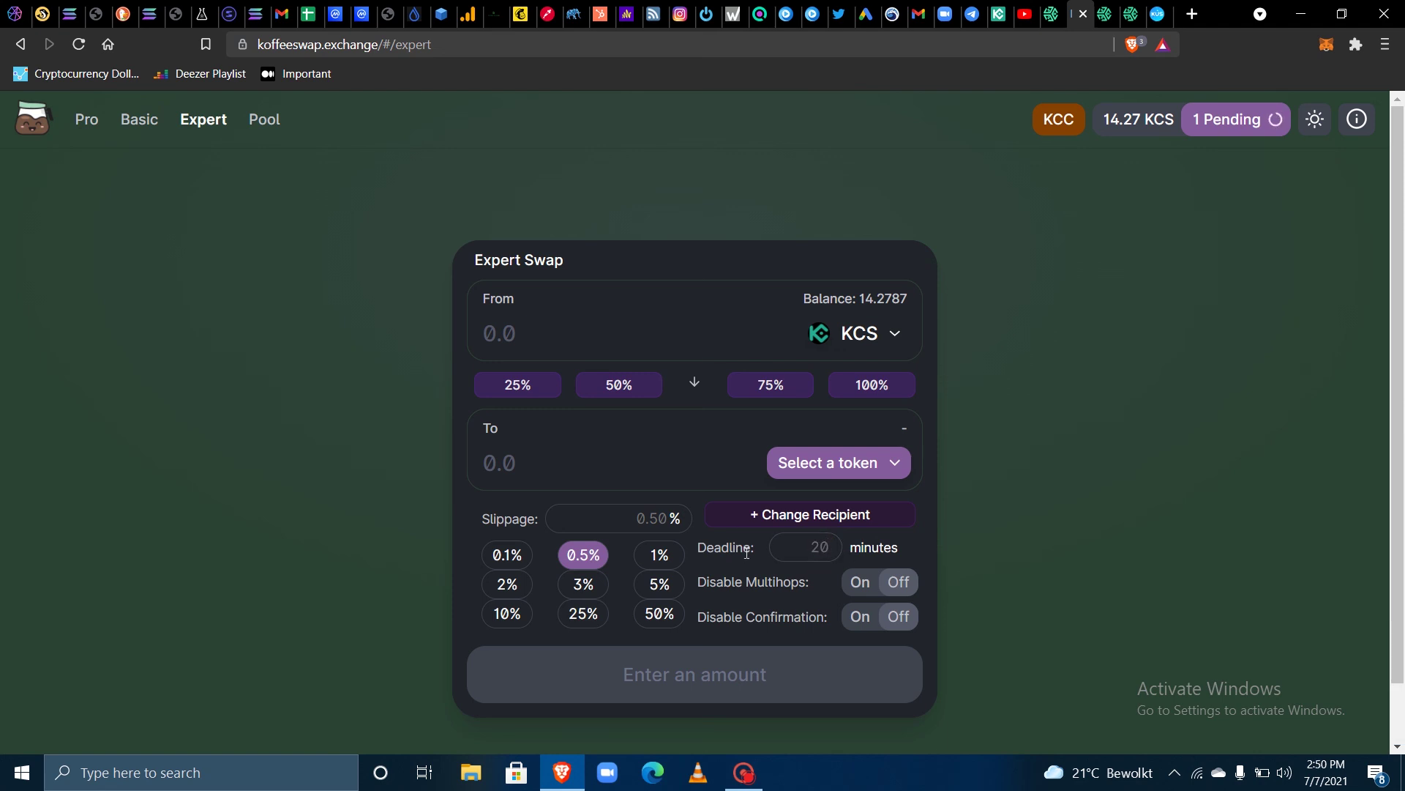